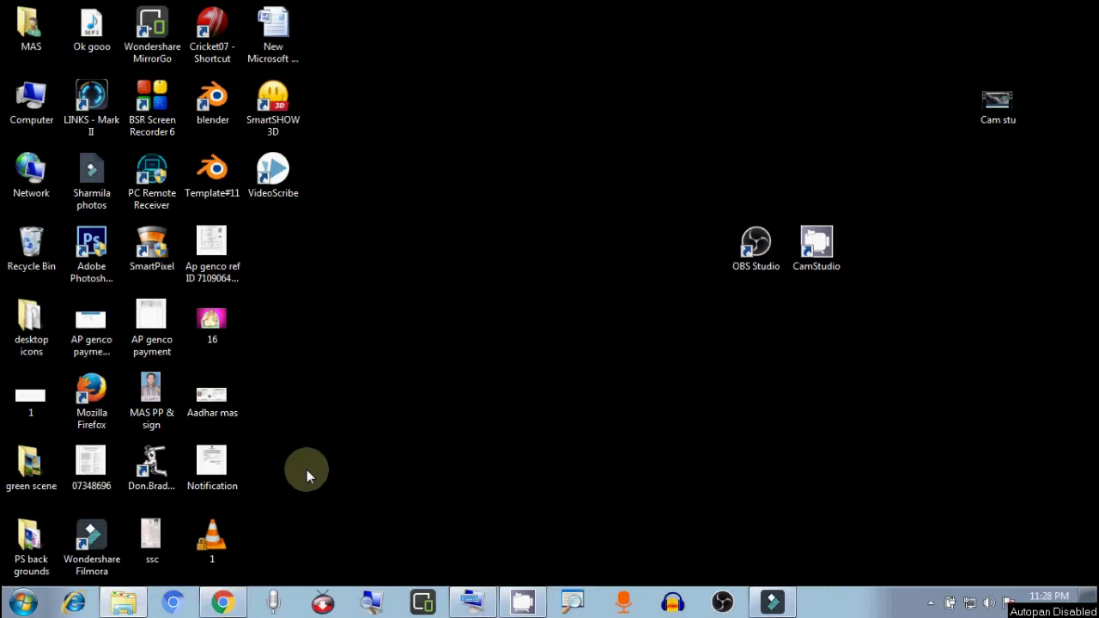
Search Google for obs studio and start downloading the Windows installer from the obsproject.com download page.
text(obs s)
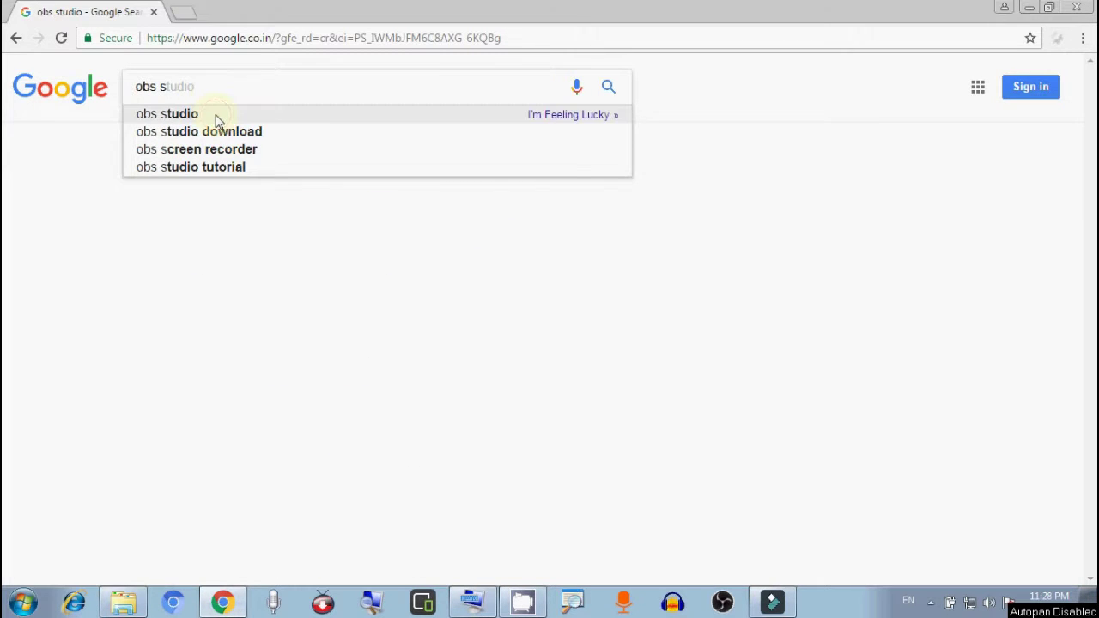
click(215, 114)
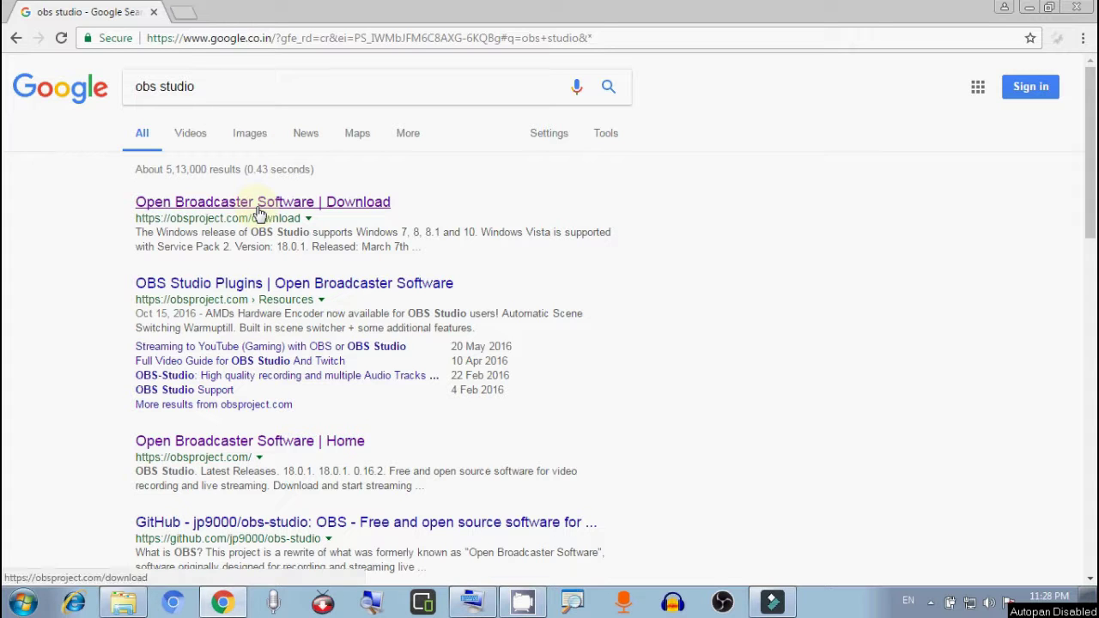
click(258, 206)
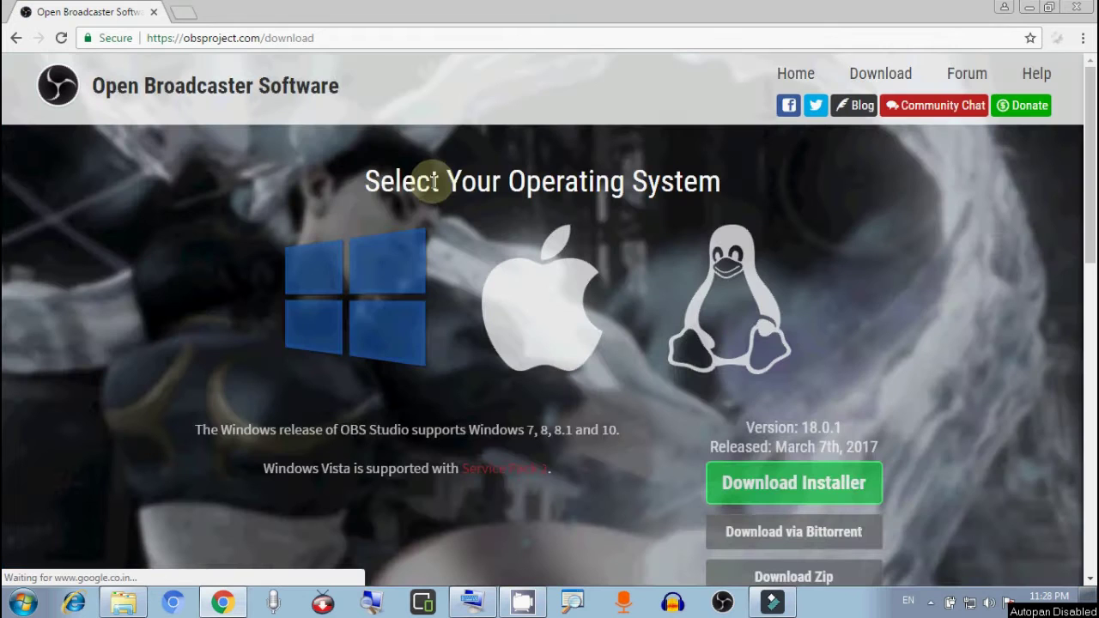
click(826, 492)
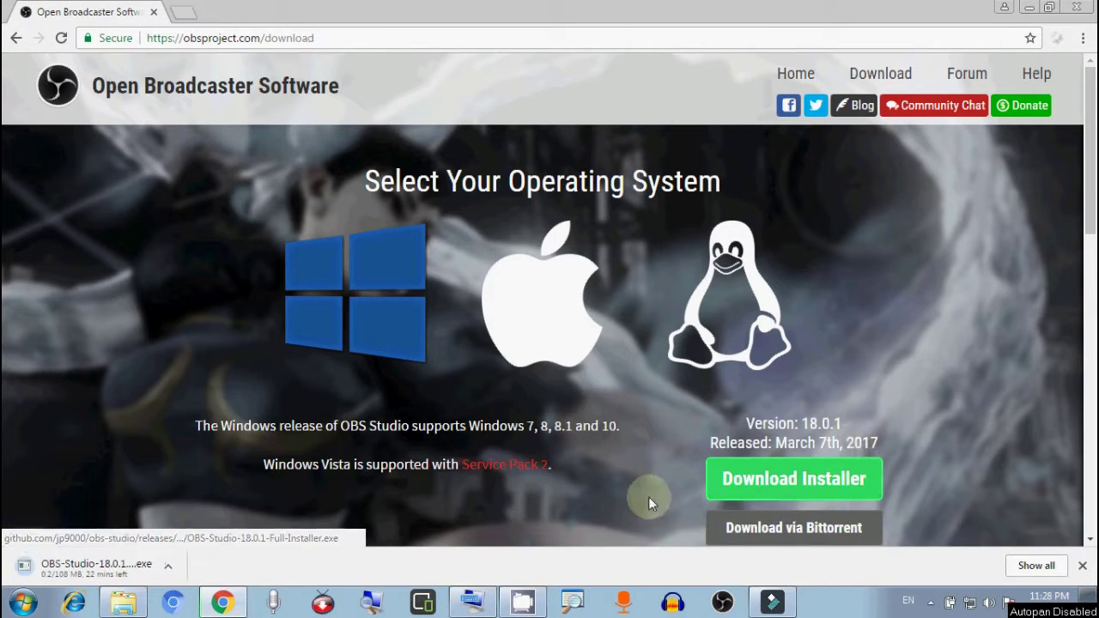
Cancel the OBS Studio installer download and close the browser.
click(176, 573)
click(201, 545)
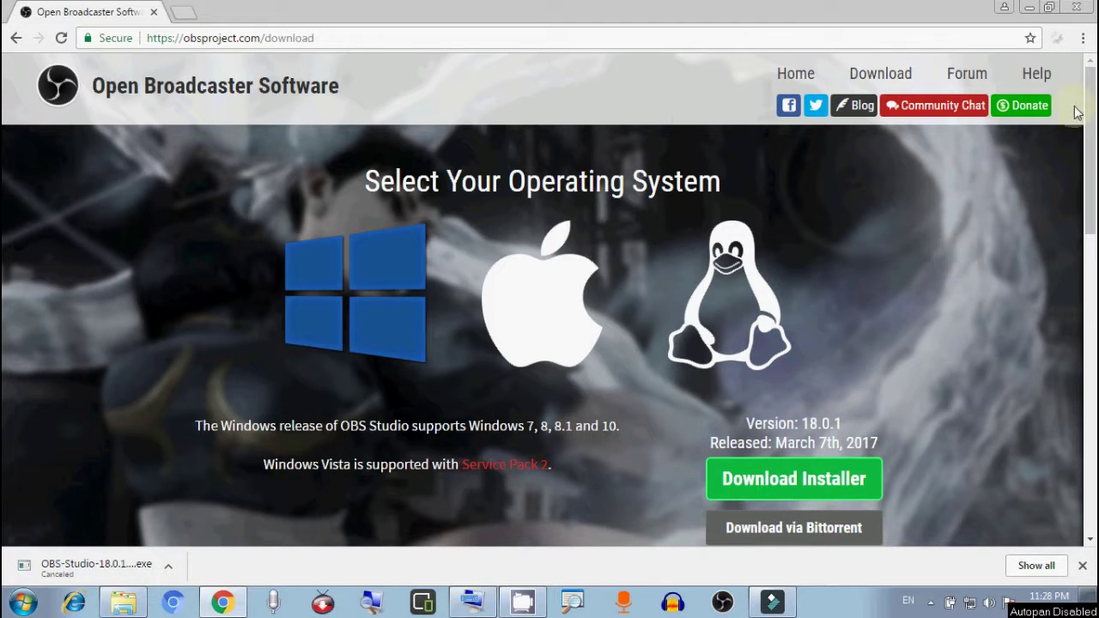
click(1081, 7)
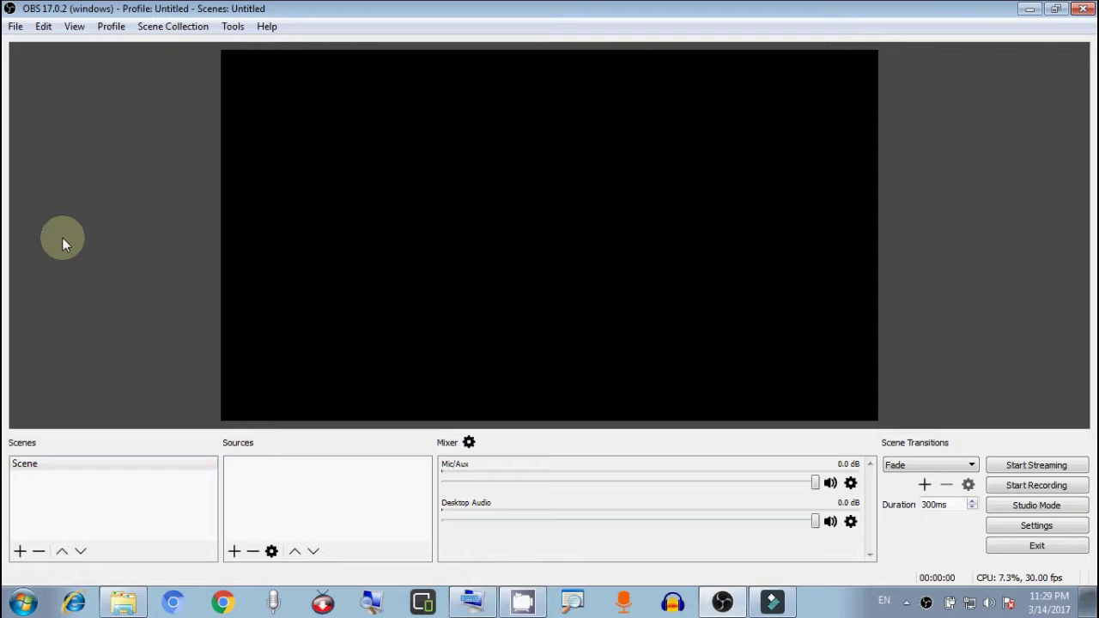
Add a new Display Capture source for Display 0 to the scene, keeping cursor capture enabled.
right_click(326, 506)
mouse_move(359, 516)
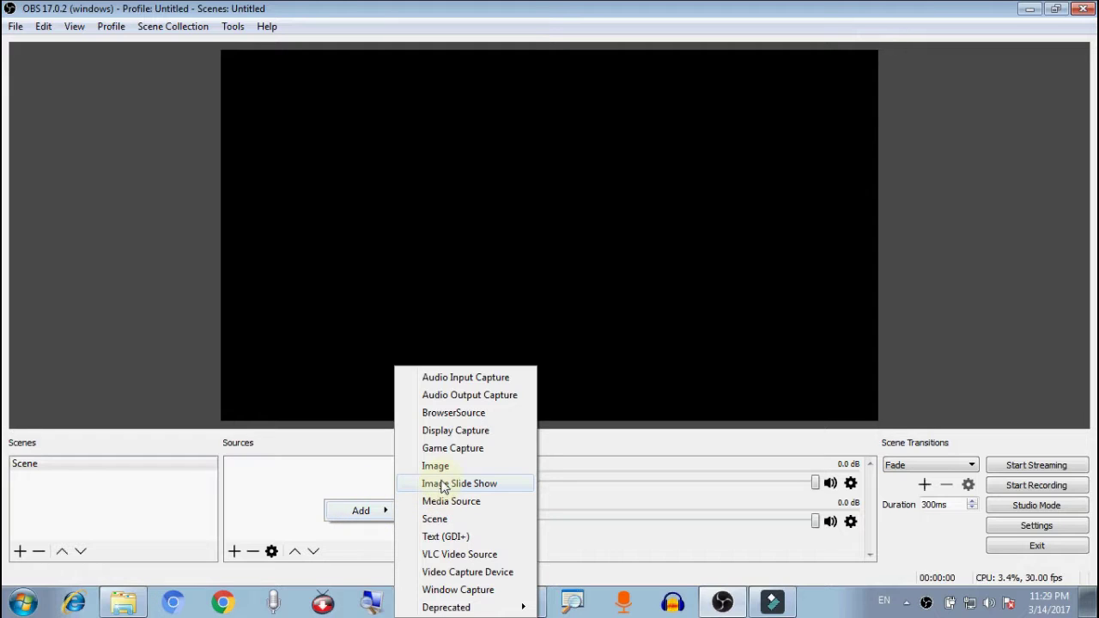
click(456, 430)
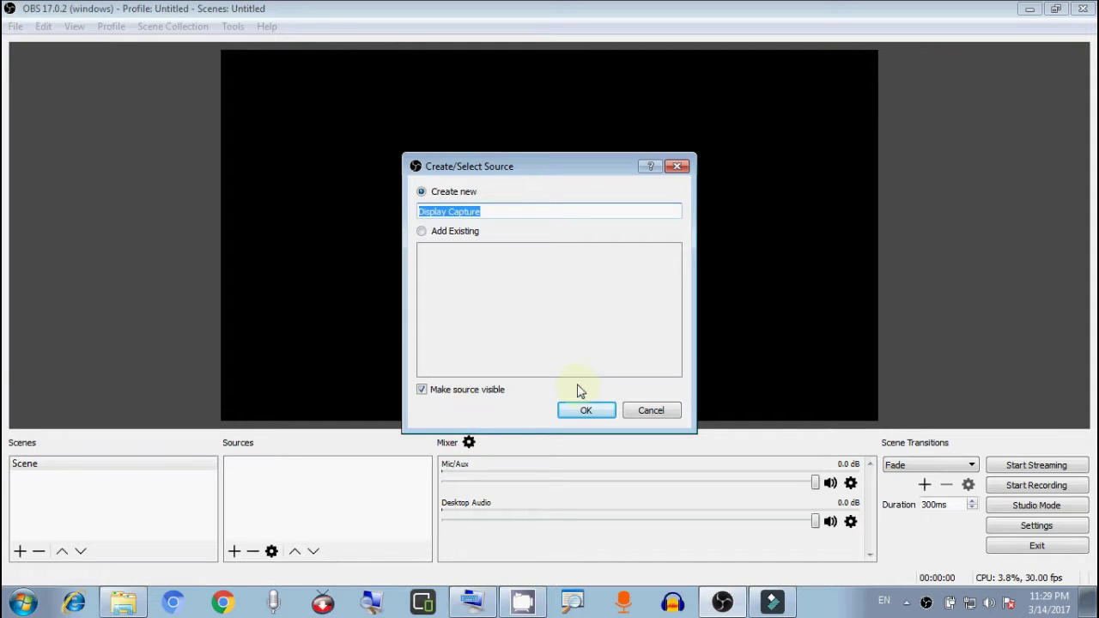
click(584, 410)
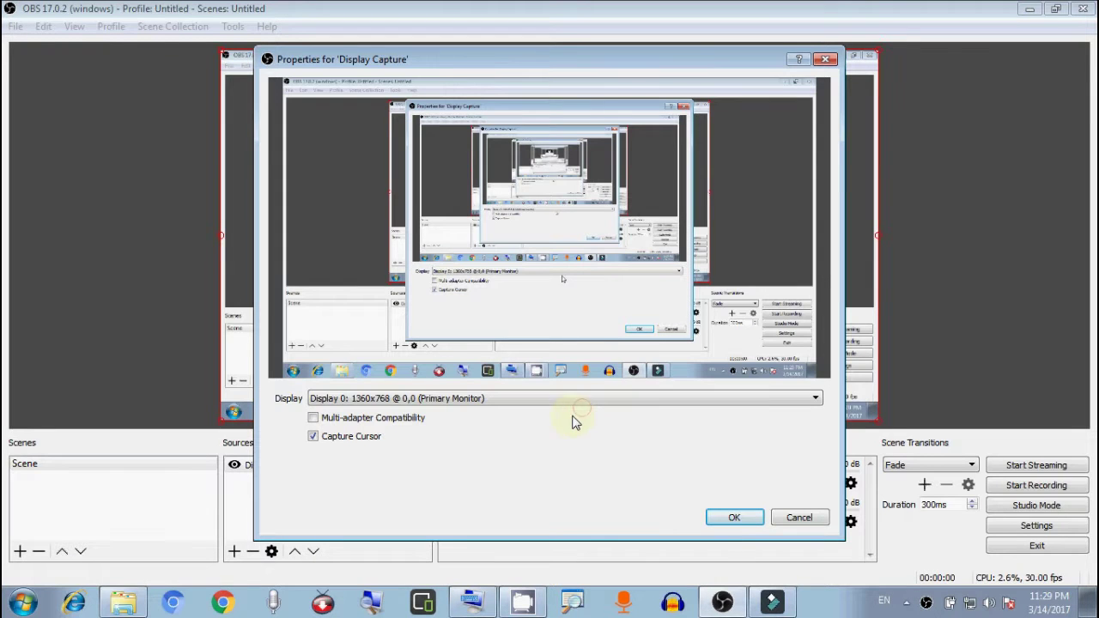
click(730, 521)
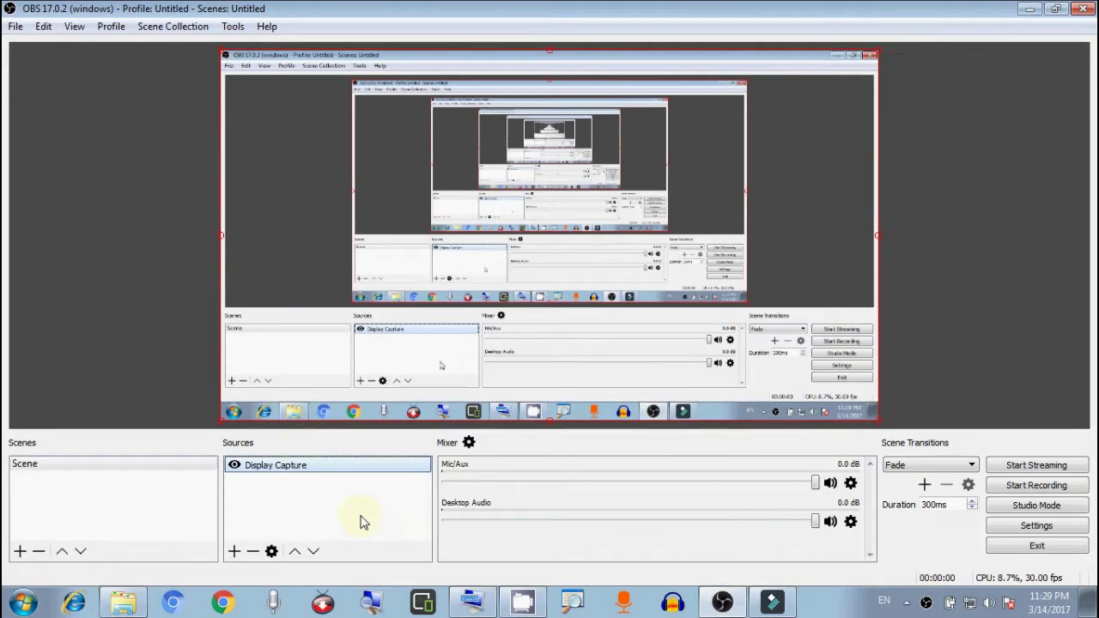
Start recording the display and refresh the Windows desktop.
click(1016, 491)
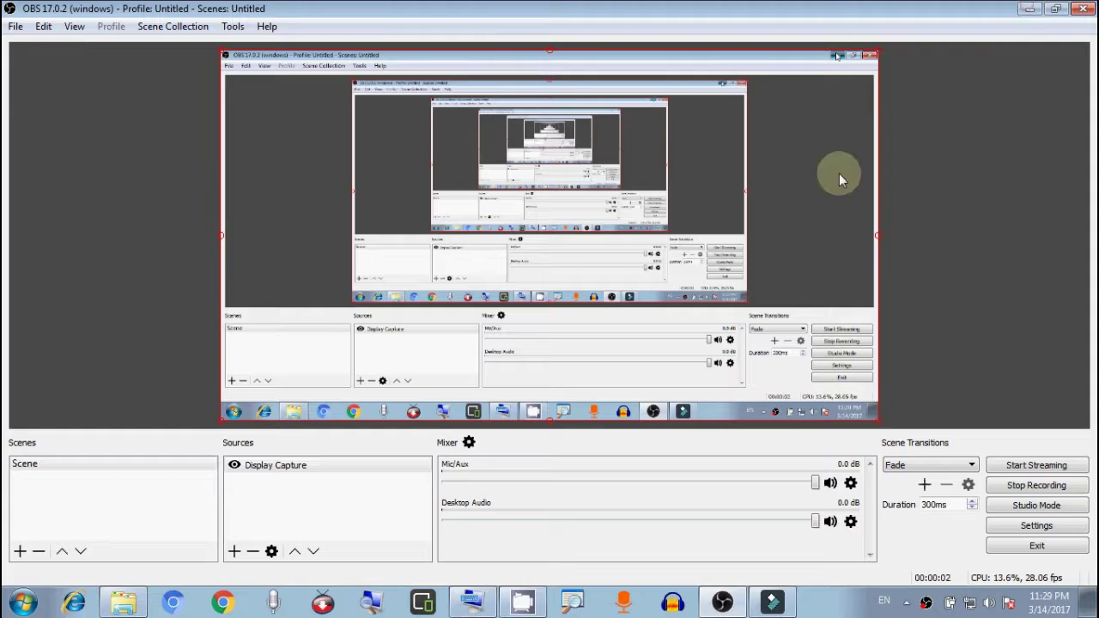
key(super+d)
right_click(408, 243)
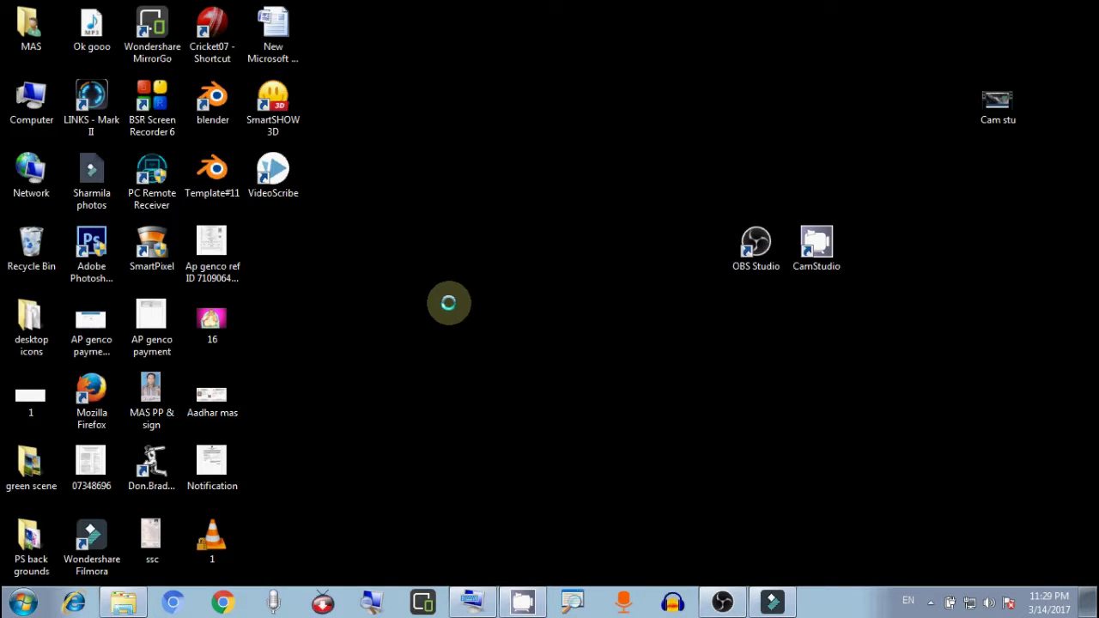
click(455, 292)
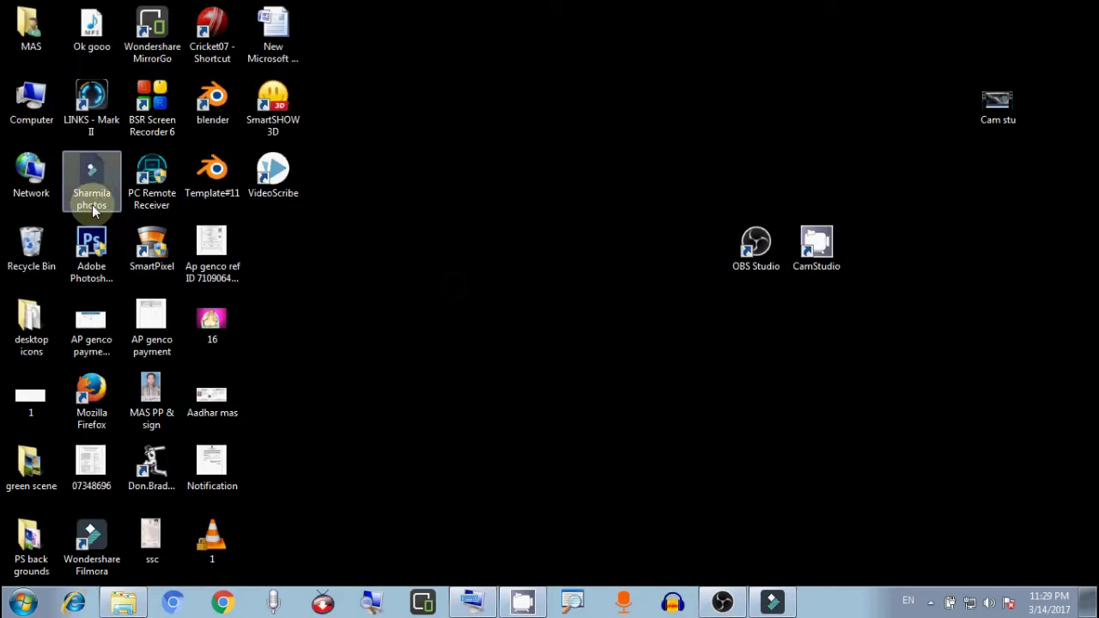
Browse the contents of Local Disk (F:) from Computer, return to the drive list and close the window.
double_click(49, 95)
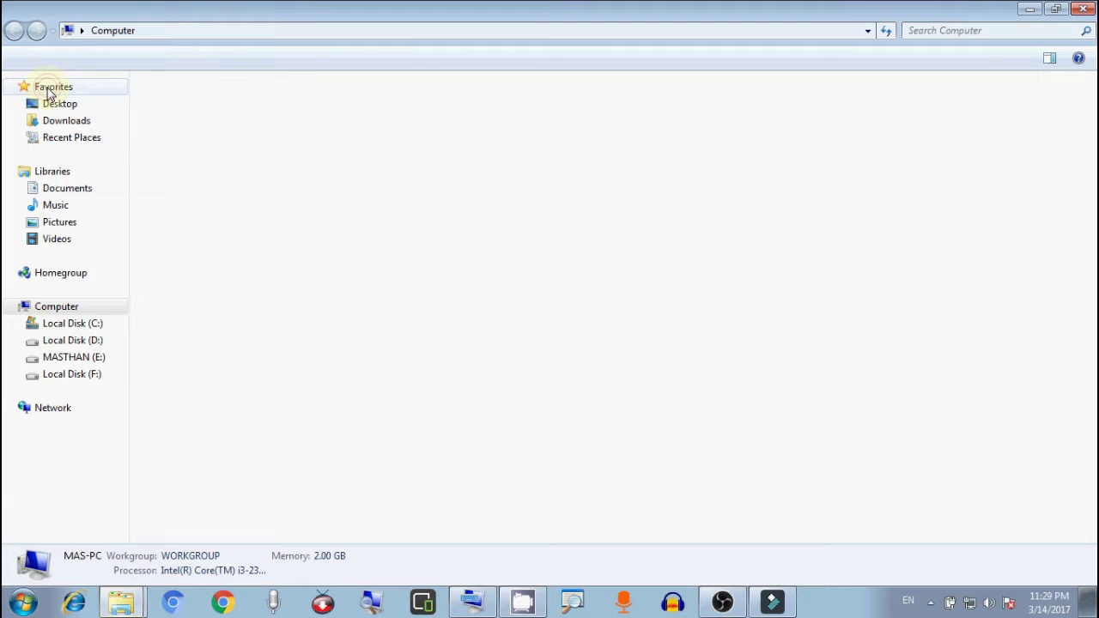
double_click(849, 133)
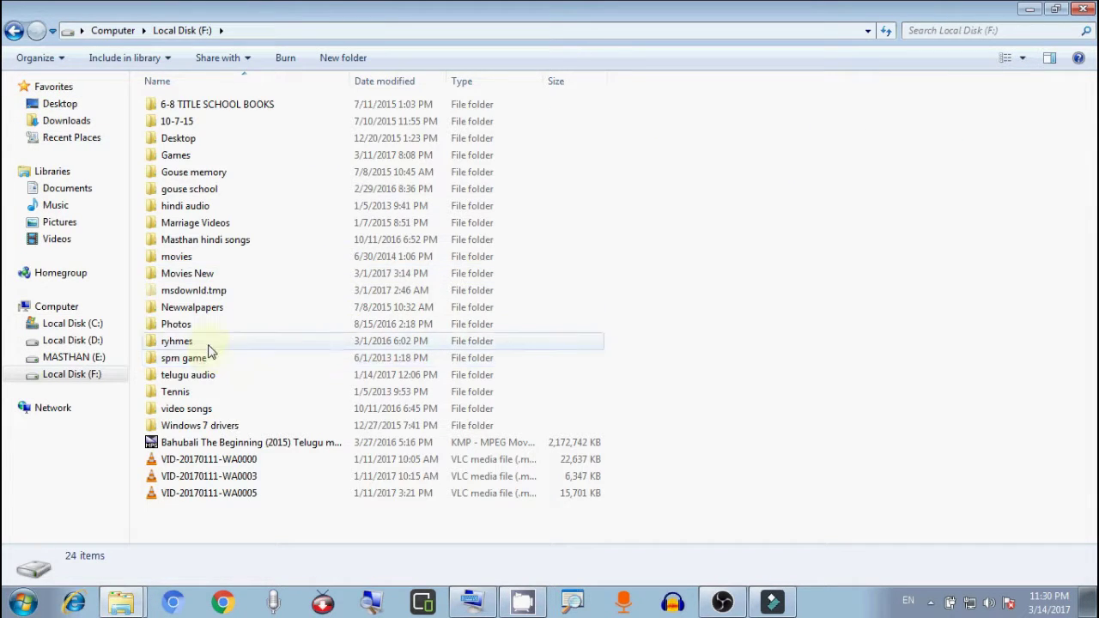
click(14, 30)
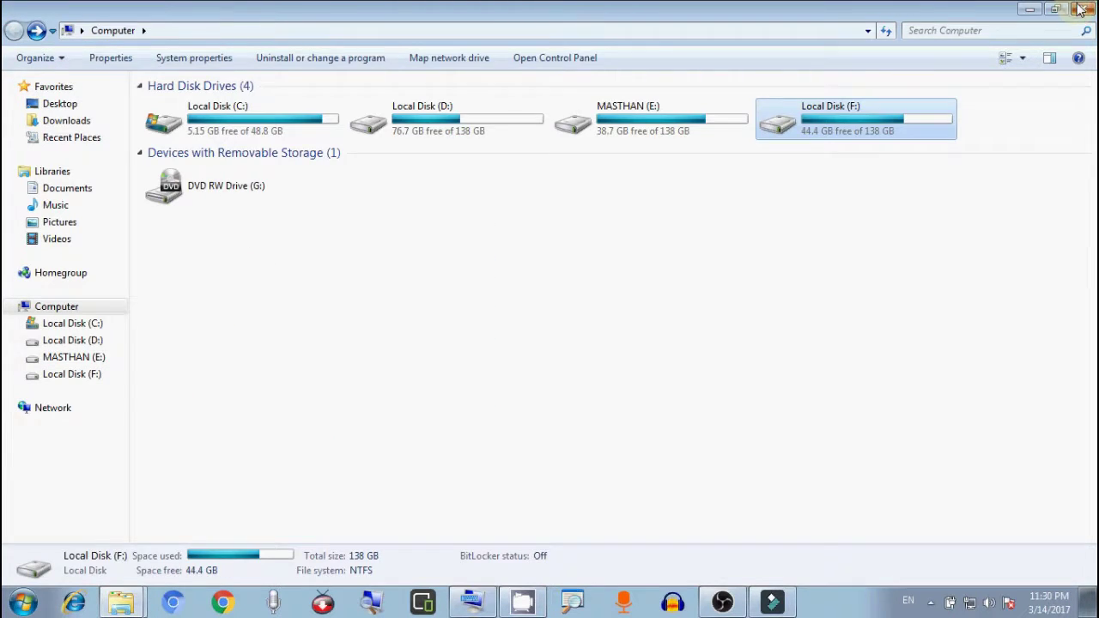
click(1083, 8)
Refresh the desktop twice while the recording is running.
right_click(448, 140)
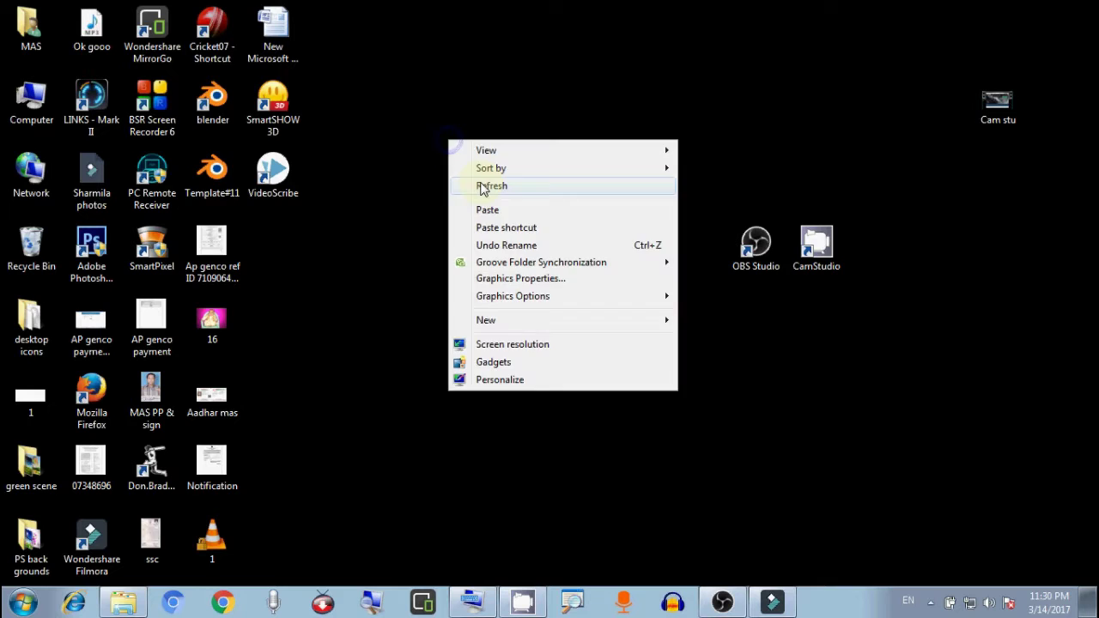
click(480, 183)
right_click(419, 163)
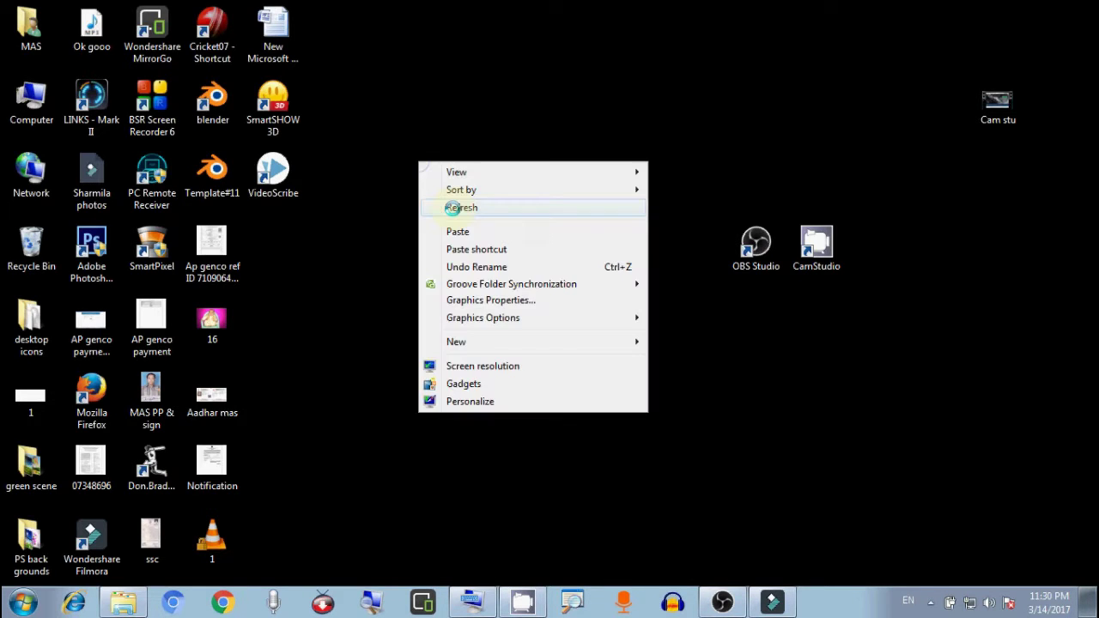
click(452, 206)
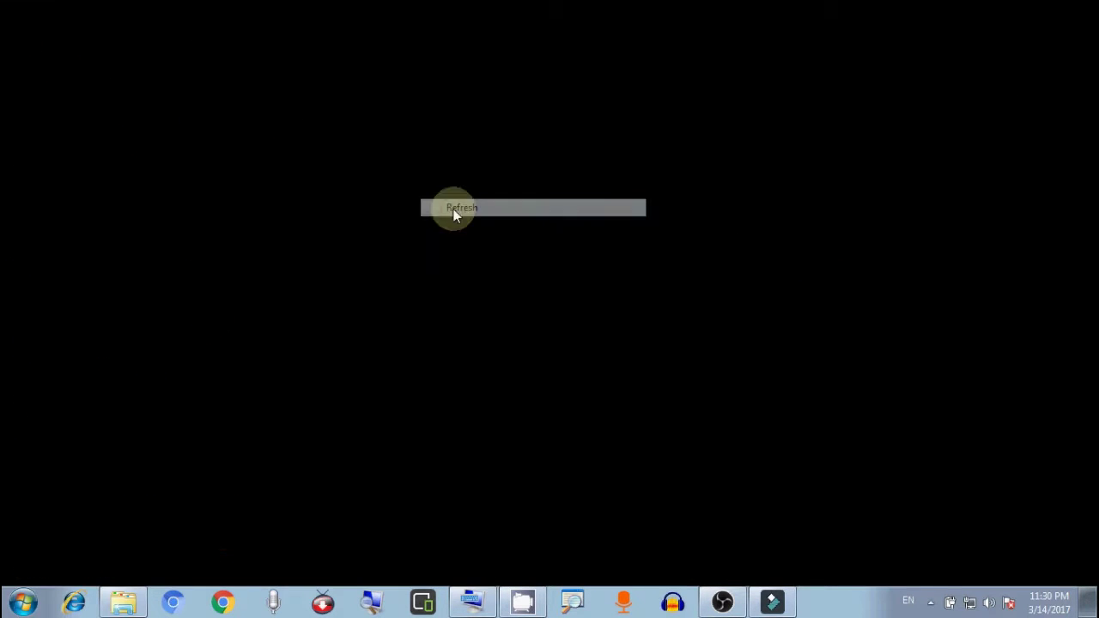
Switch back to OBS, stop the recording and close the program.
click(722, 603)
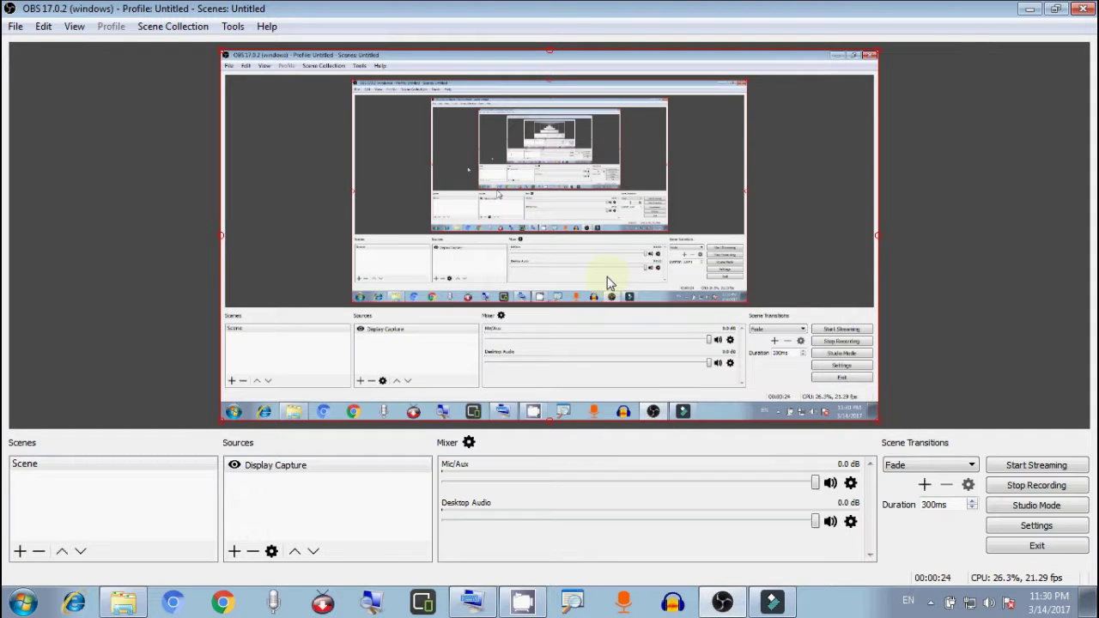
click(1038, 486)
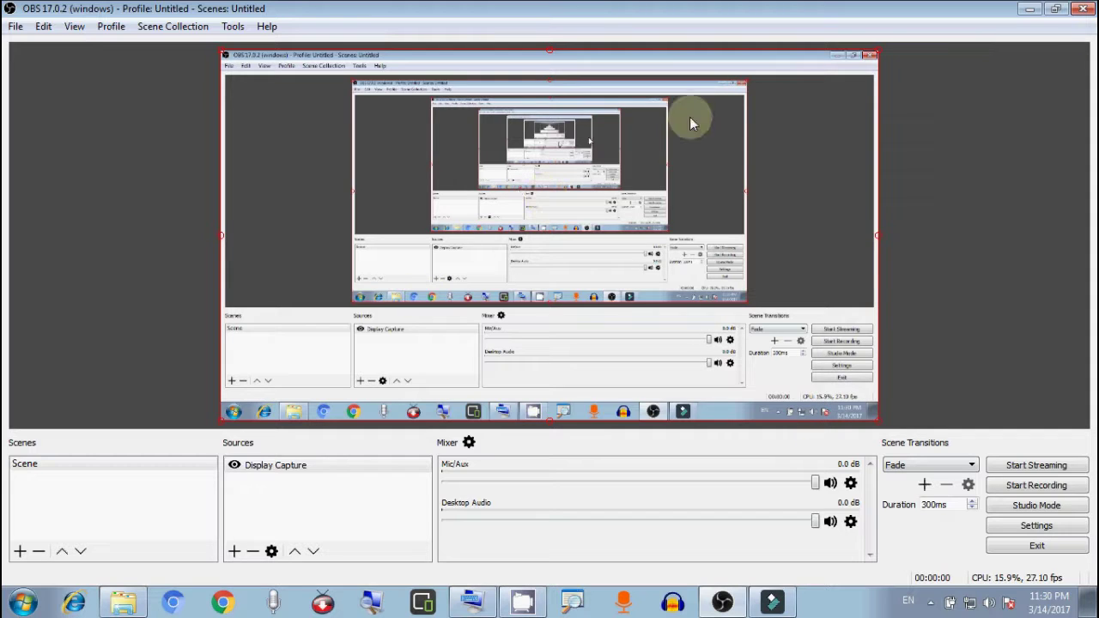
click(1081, 10)
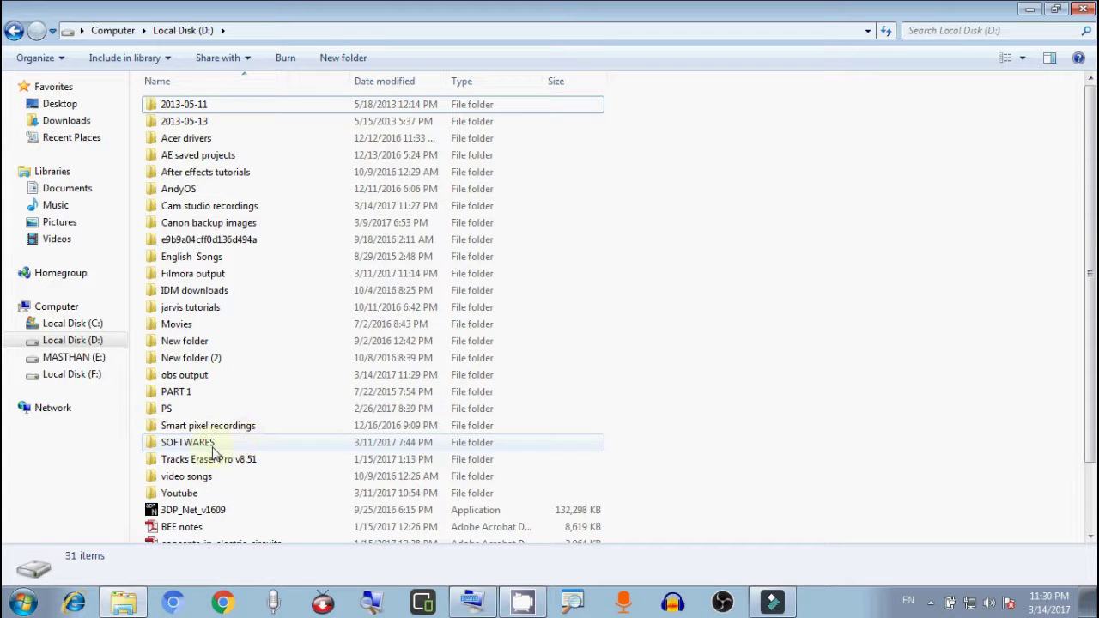
double_click(185, 375)
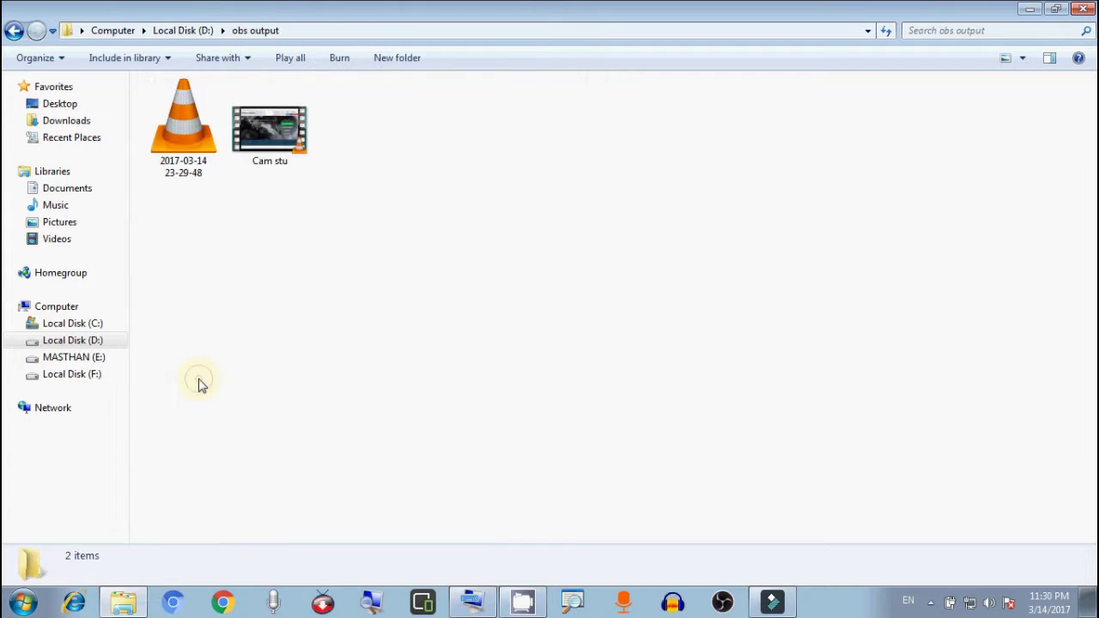
right_click(195, 134)
click(275, 182)
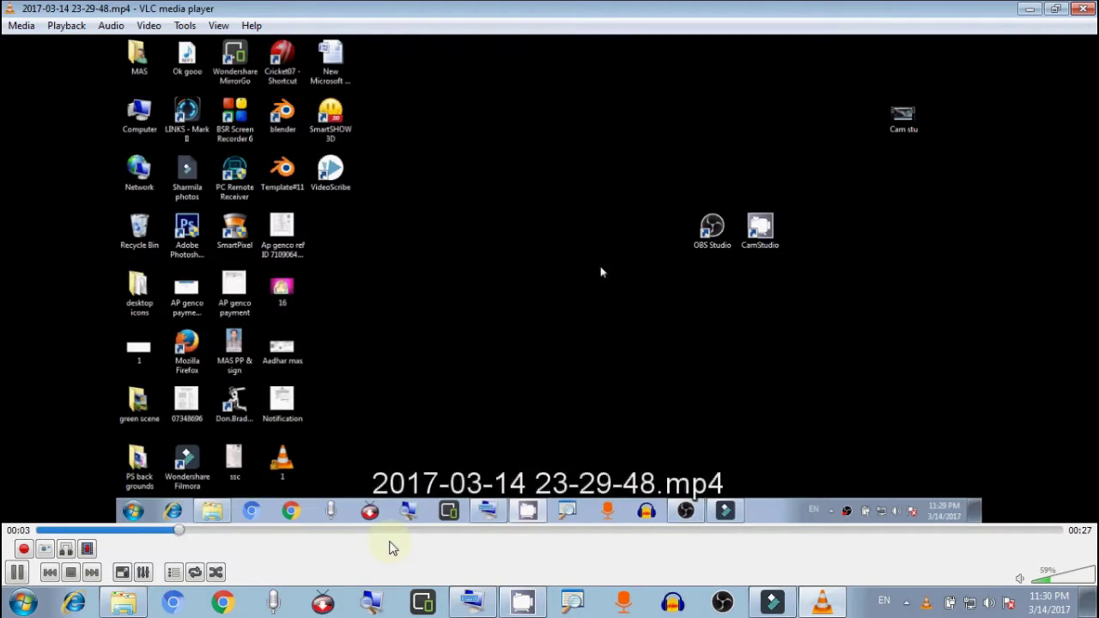
double_click(480, 391)
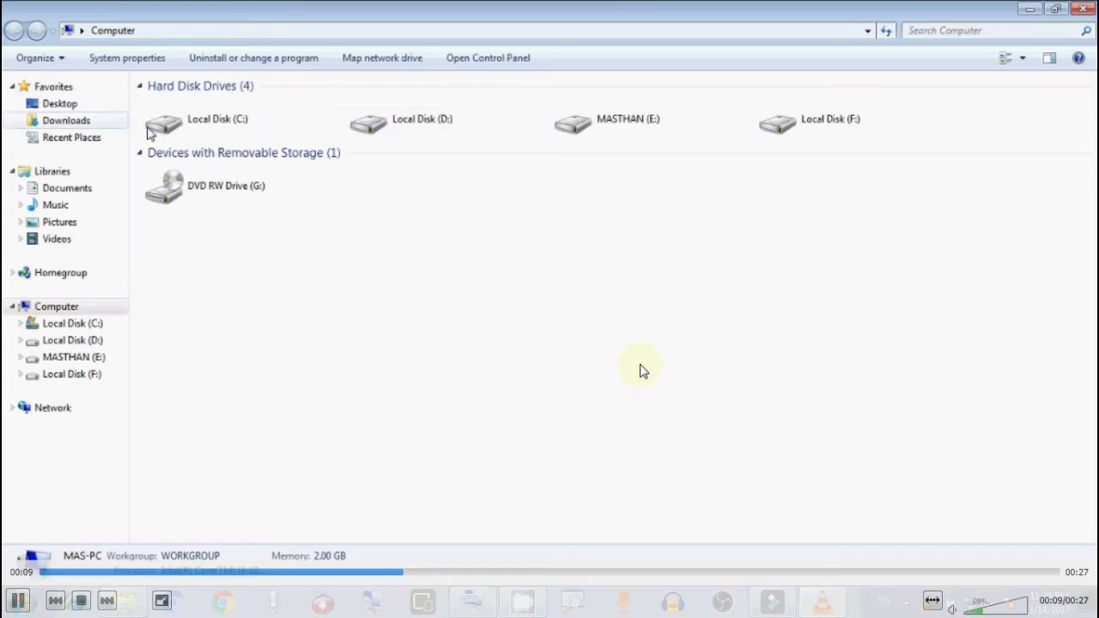
double_click(644, 371)
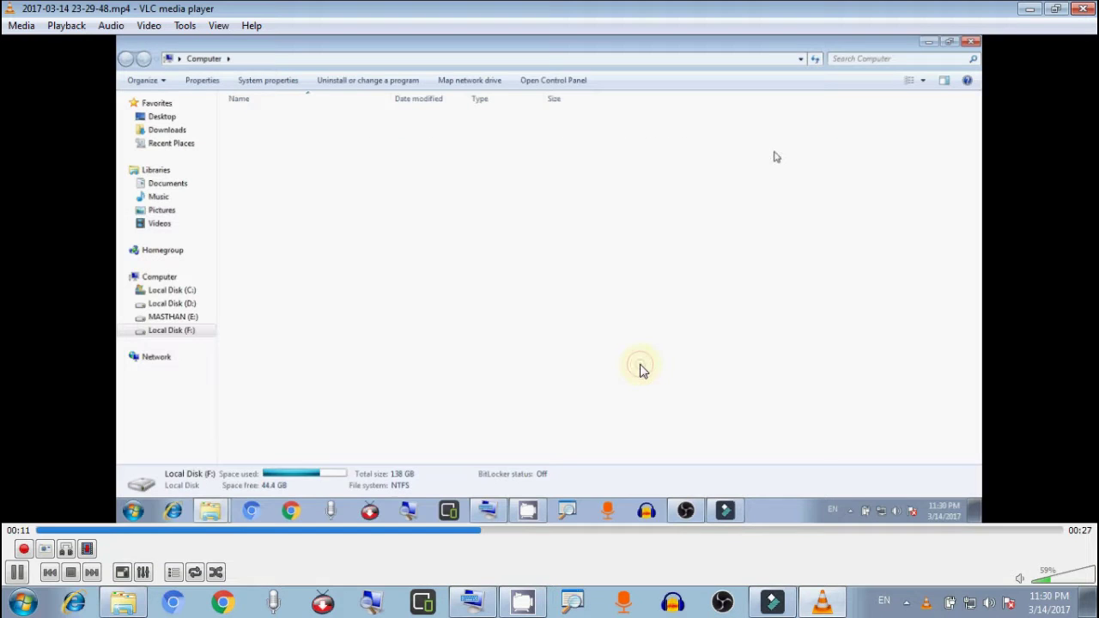
click(1082, 11)
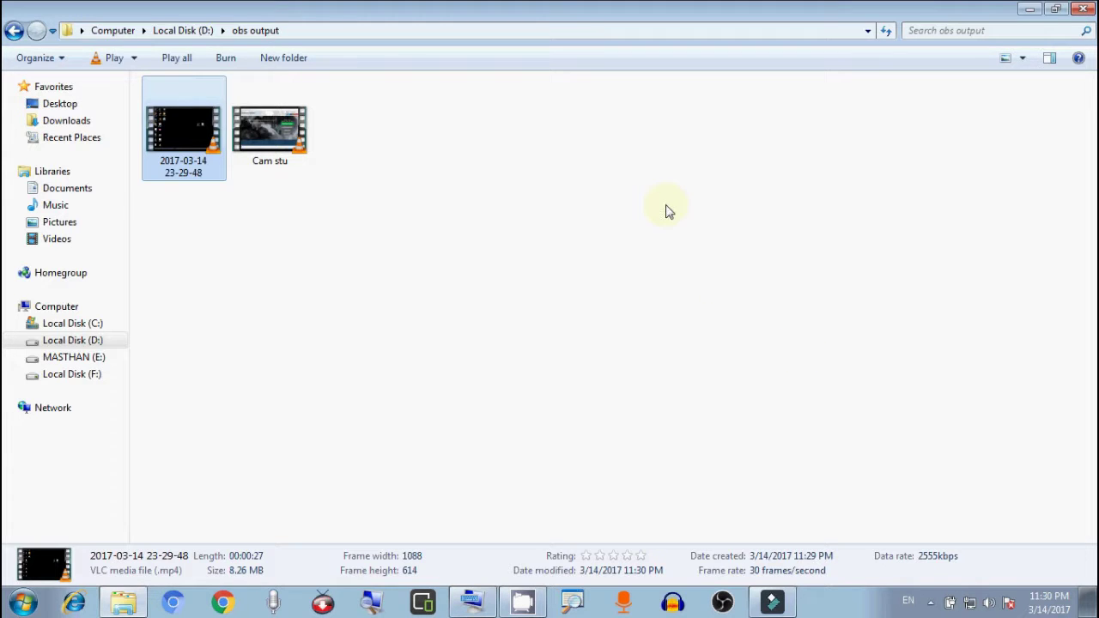
Refresh the obs output folder and close its window.
right_click(668, 211)
click(707, 269)
click(1086, 8)
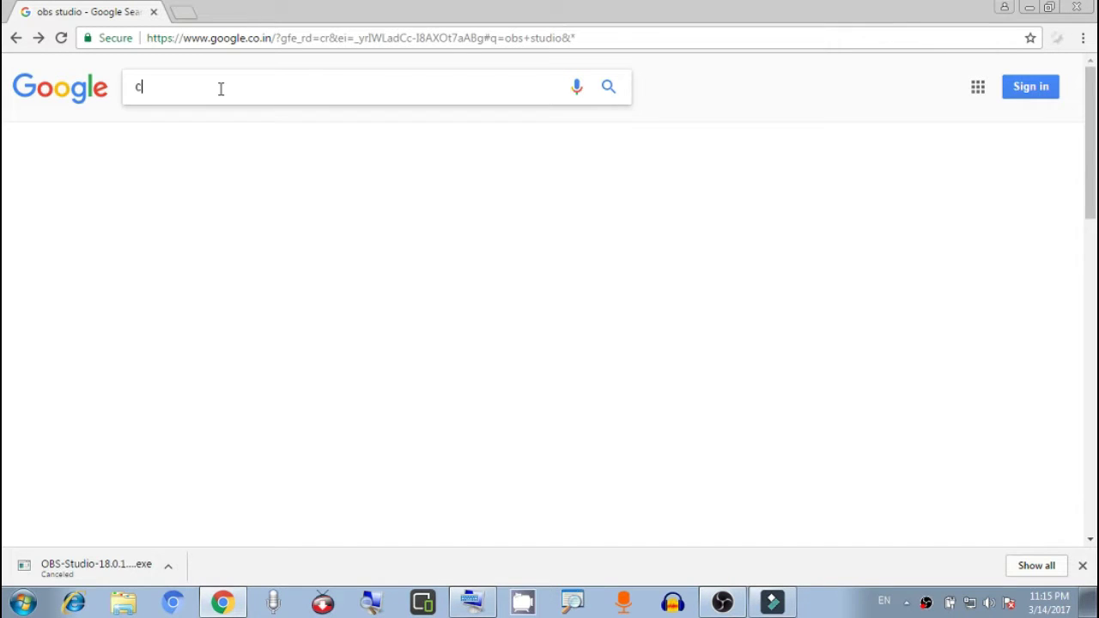
Search Google for camstudio.
text(a)
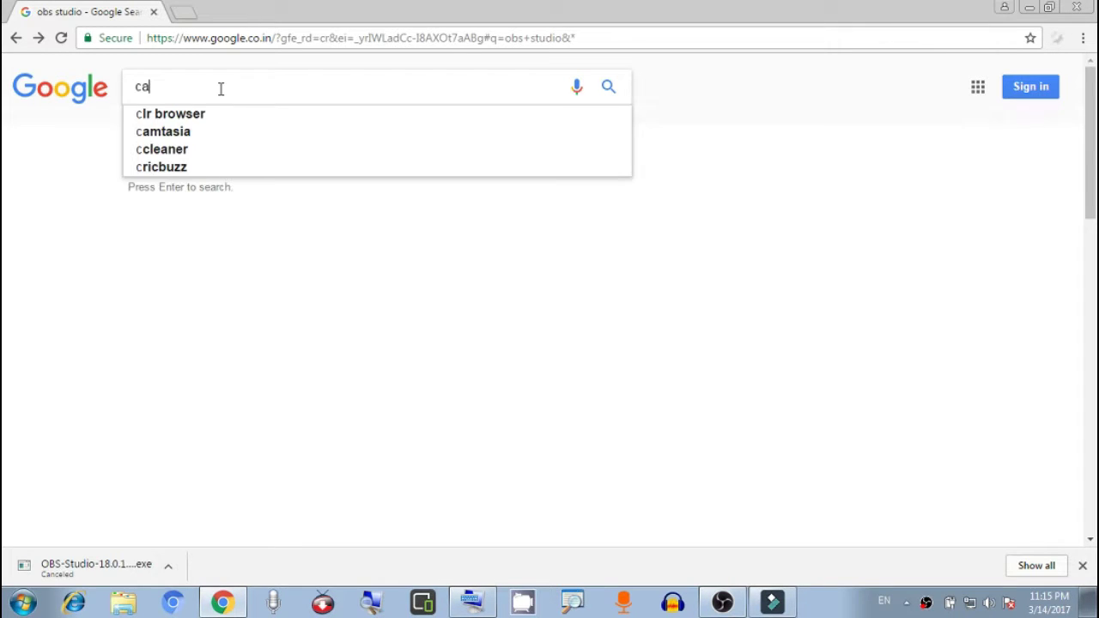
text(m s)
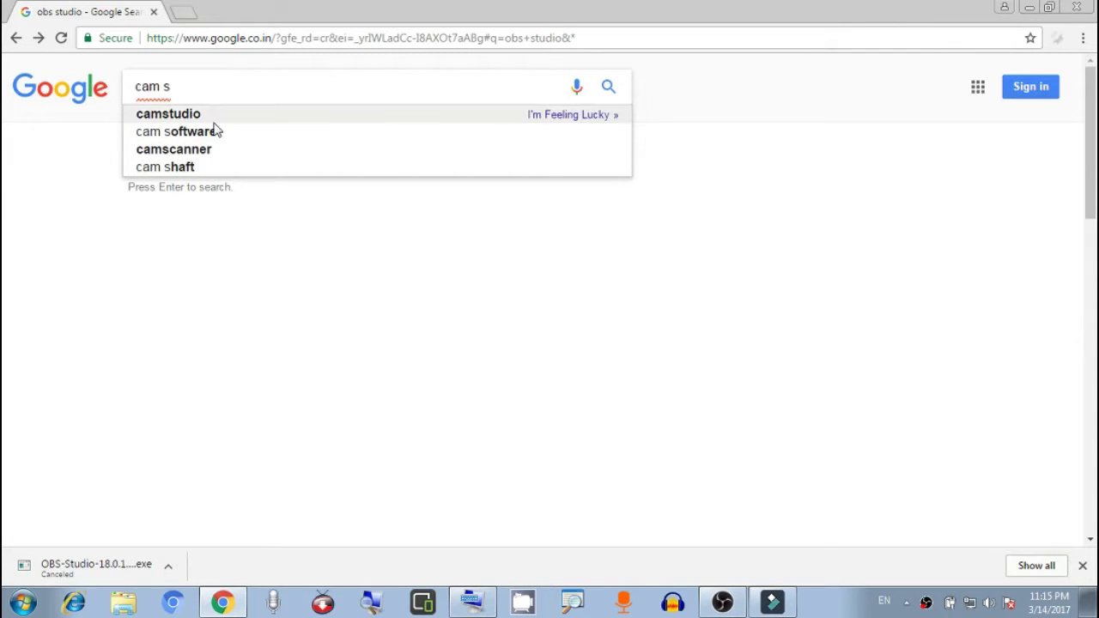
click(214, 121)
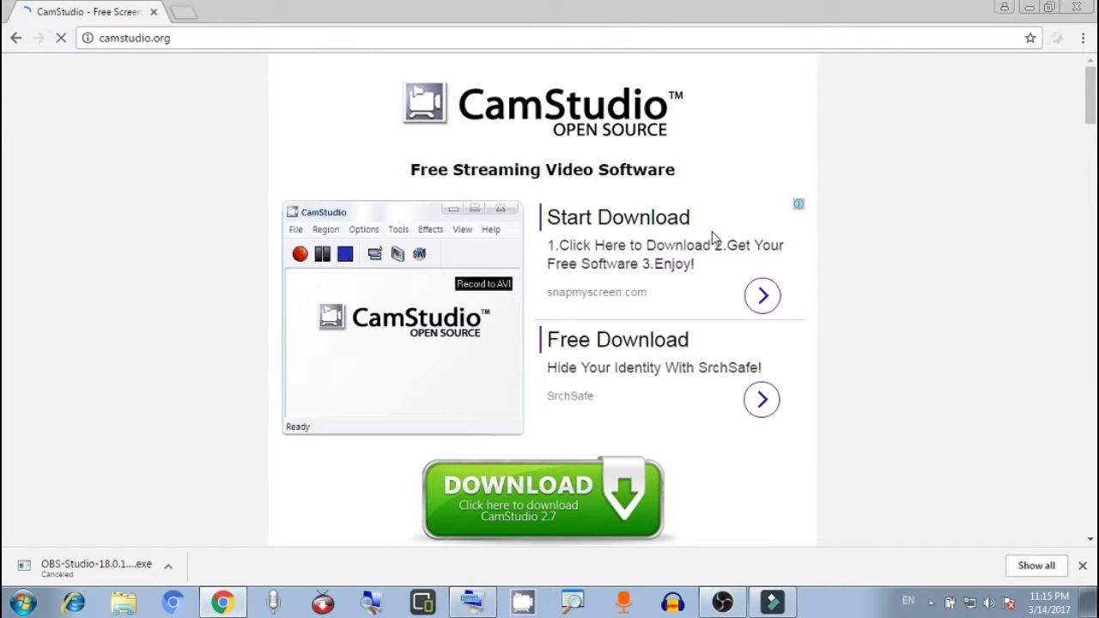
Start the CamStudio 2.7 download from camstudio.org, declining the optional Search Manager extension both times.
scroll(702, 282, down, 2)
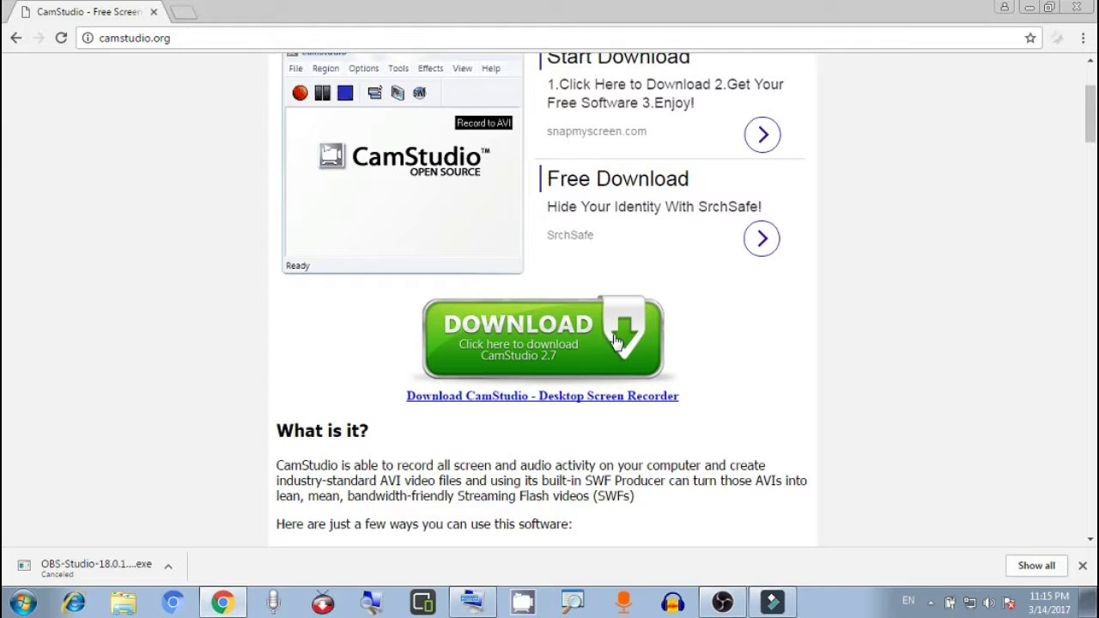
click(566, 342)
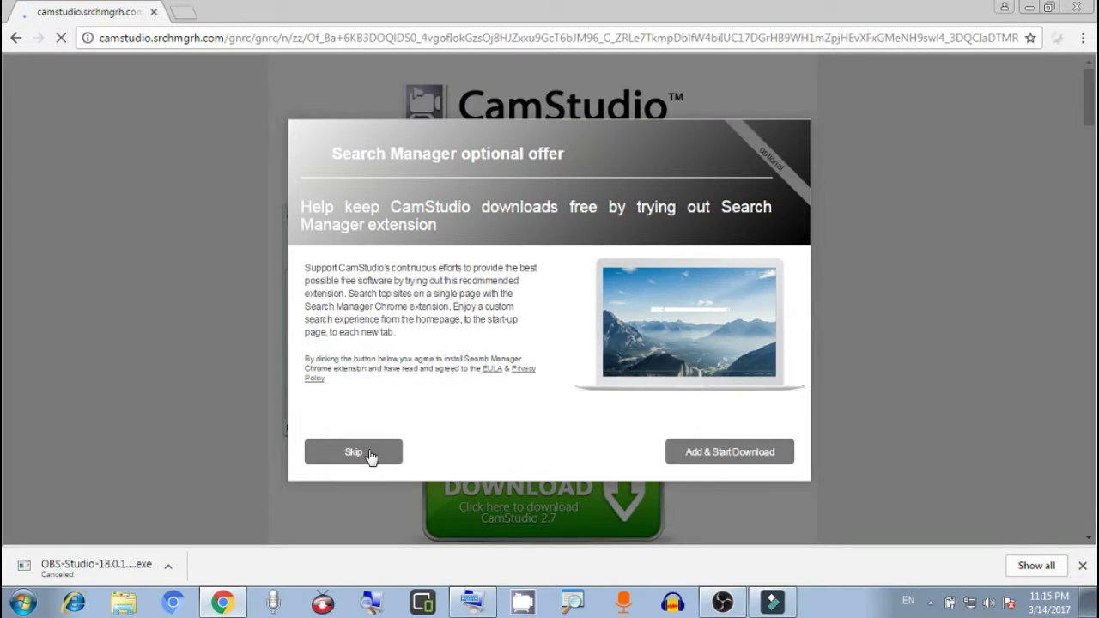
click(370, 455)
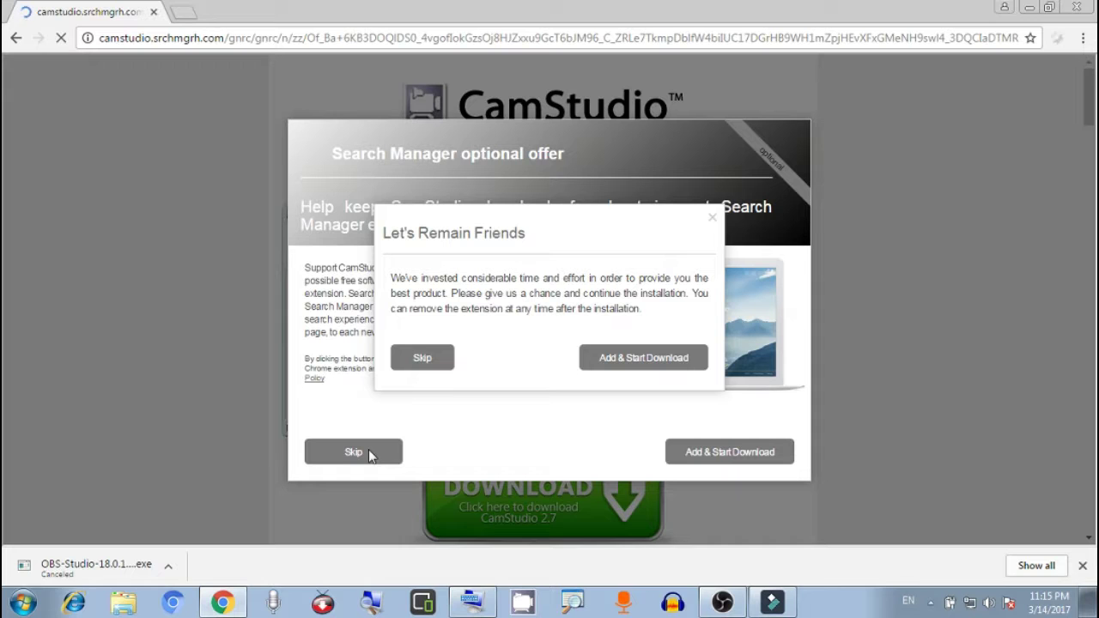
click(443, 366)
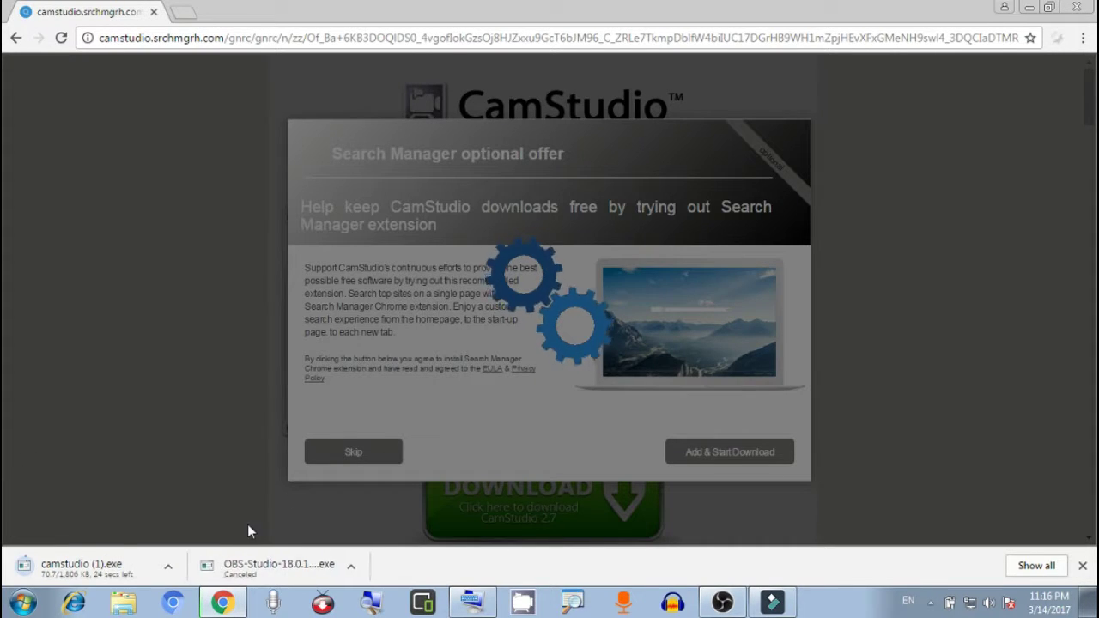
Cancel the camstudio (1).exe download and close the browser window.
click(172, 567)
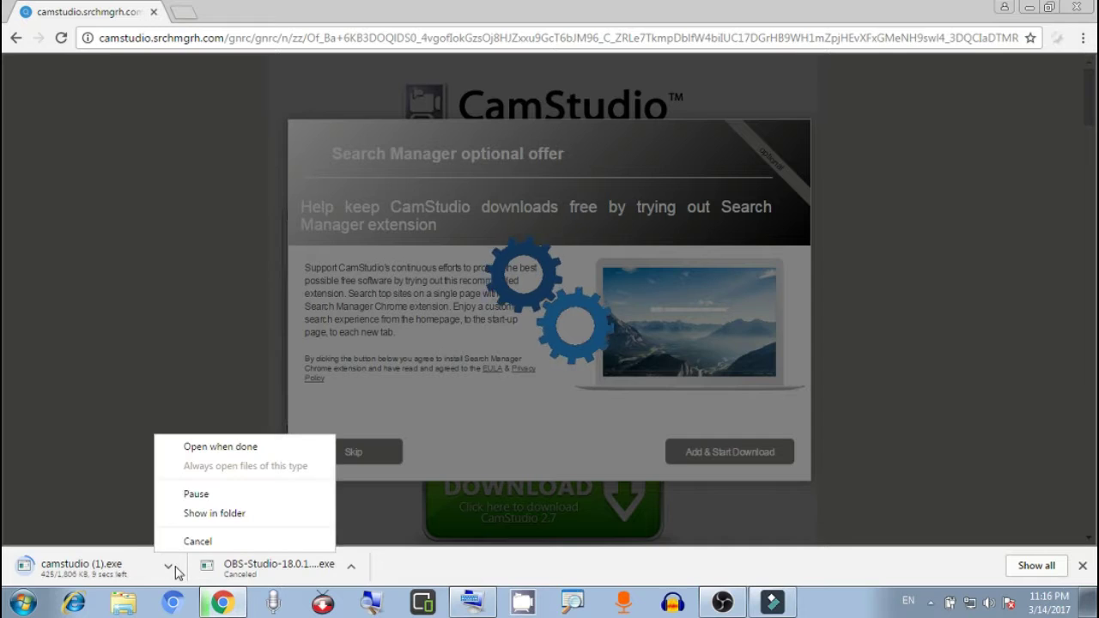
click(197, 542)
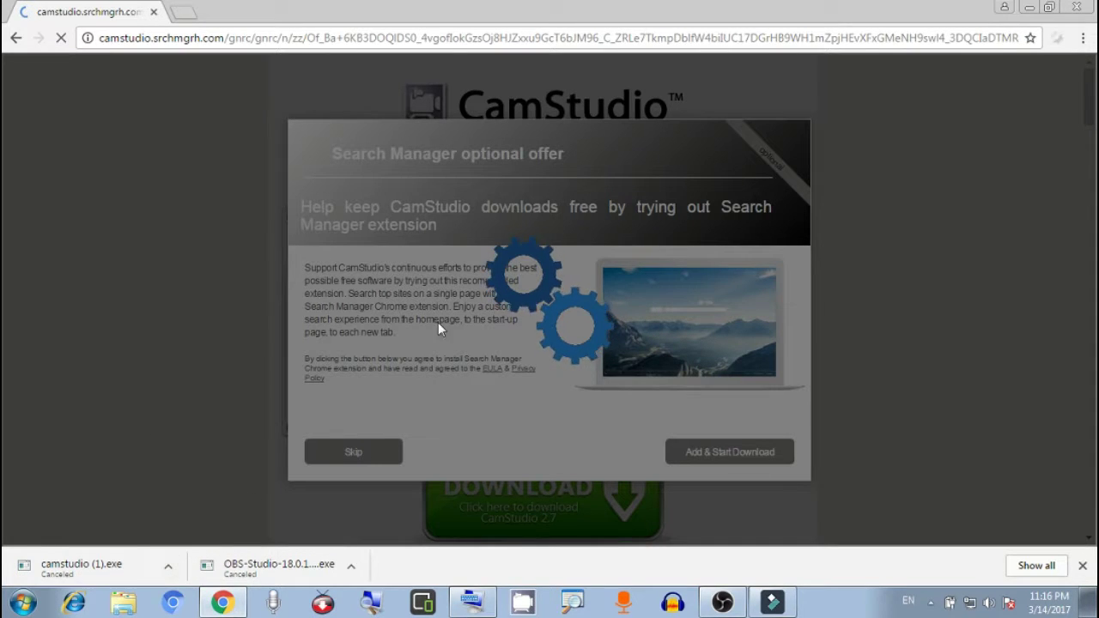
click(1077, 7)
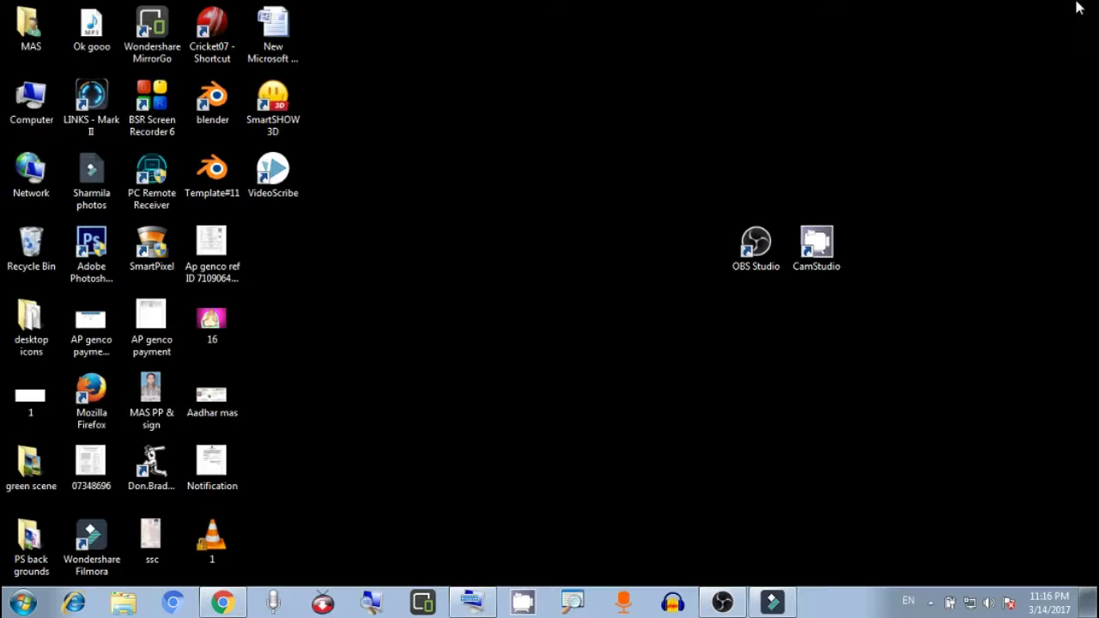
Launch CamStudio and move its window to the empty area of the desktop.
double_click(818, 247)
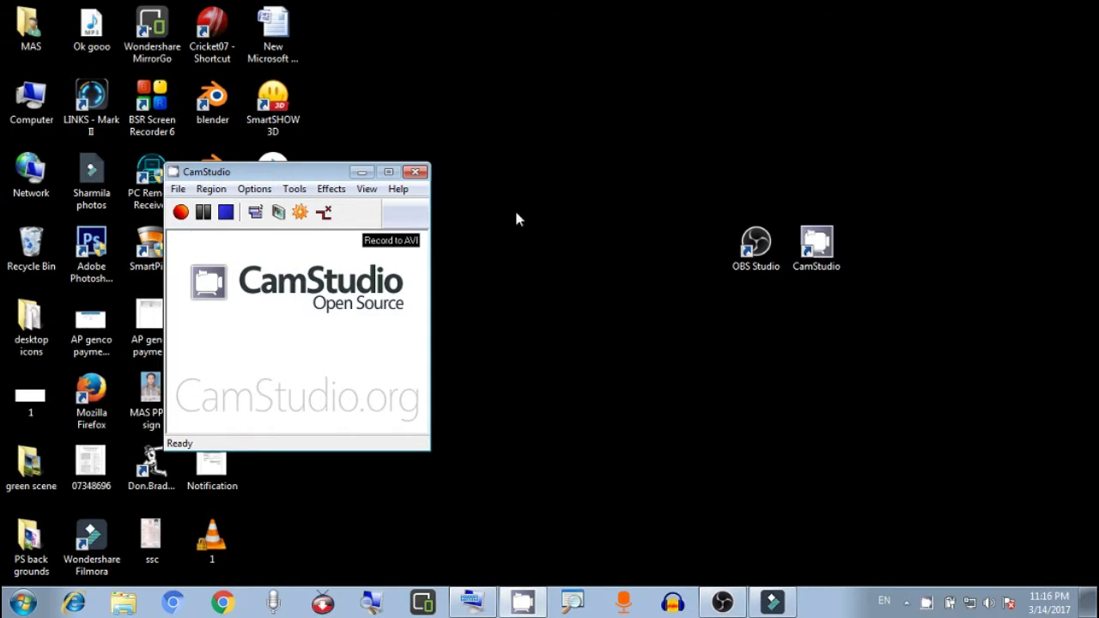
drag(264, 173, 696, 127)
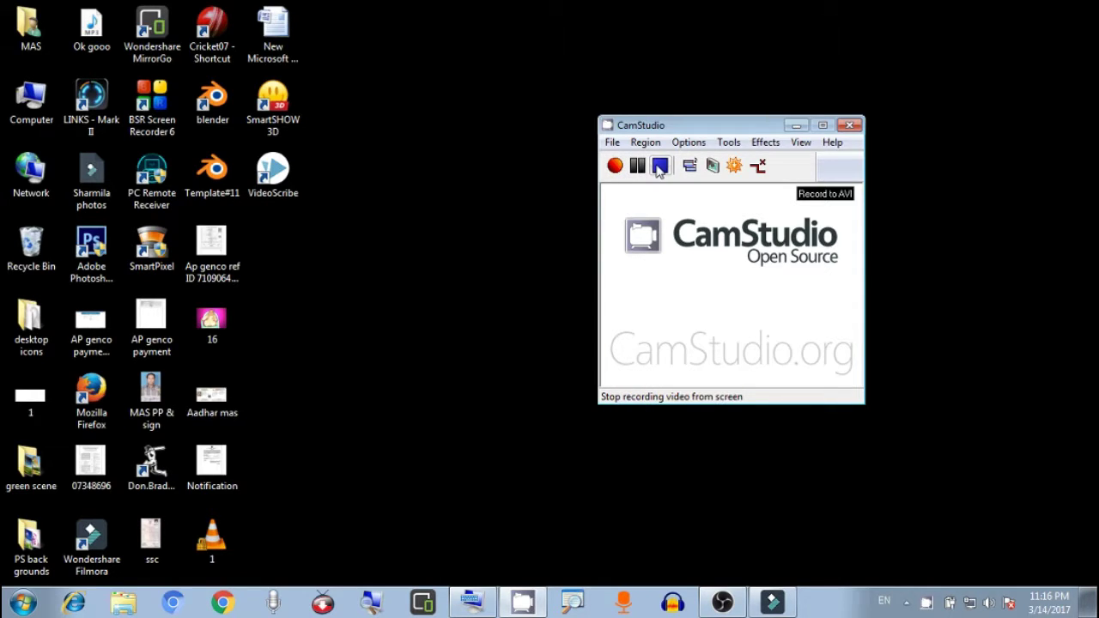
Look through CamStudio's recording commands, capture region choices, and video and audio options.
click(613, 145)
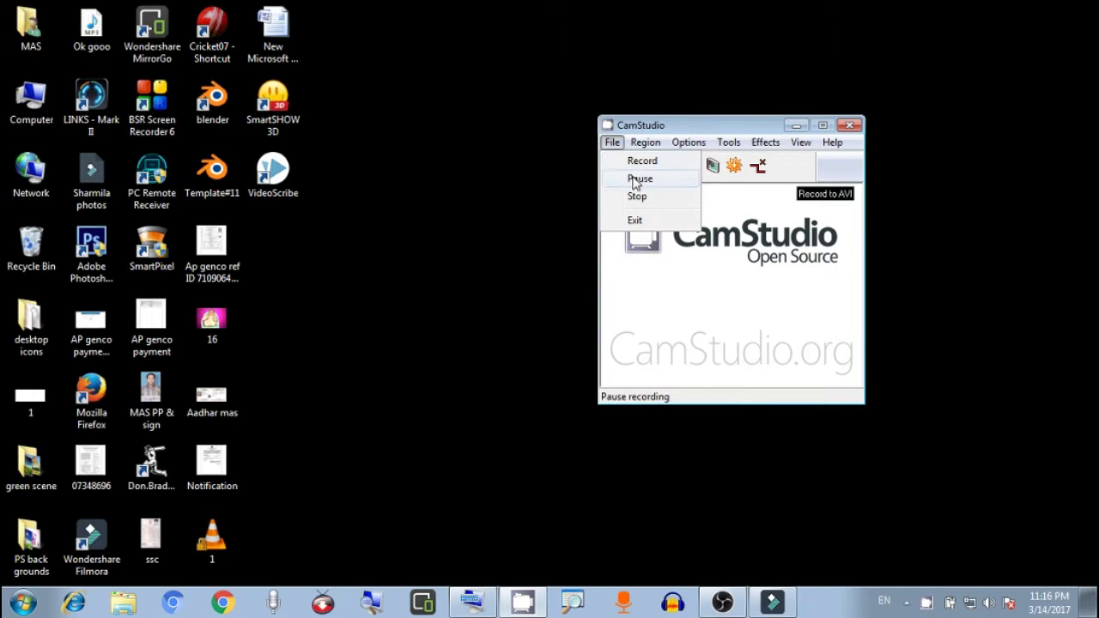
mouse_move(646, 143)
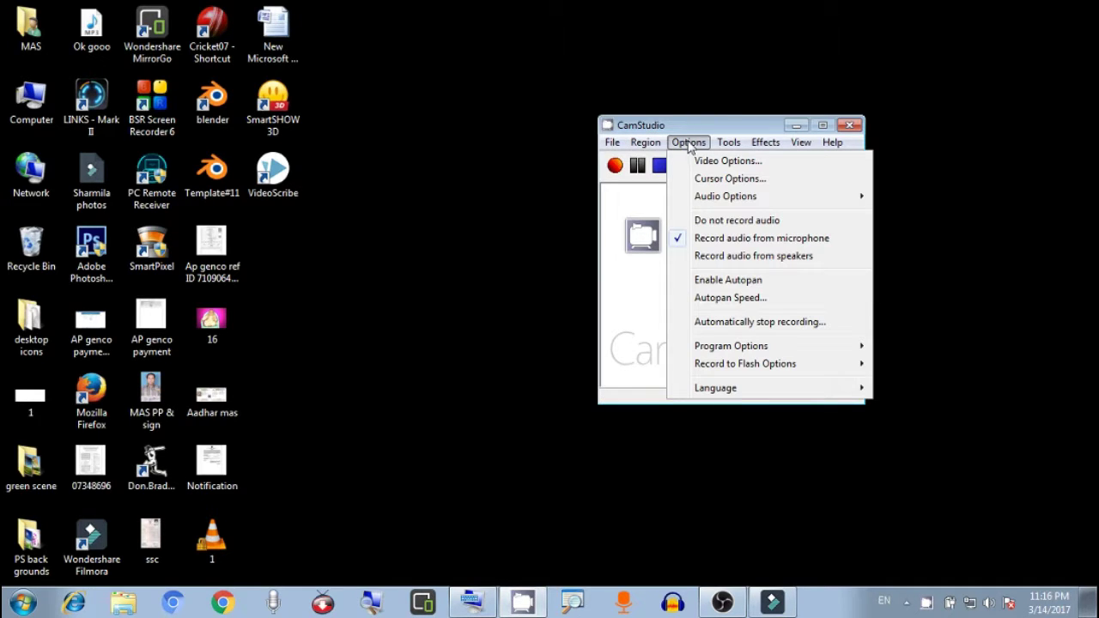
mouse_move(711, 204)
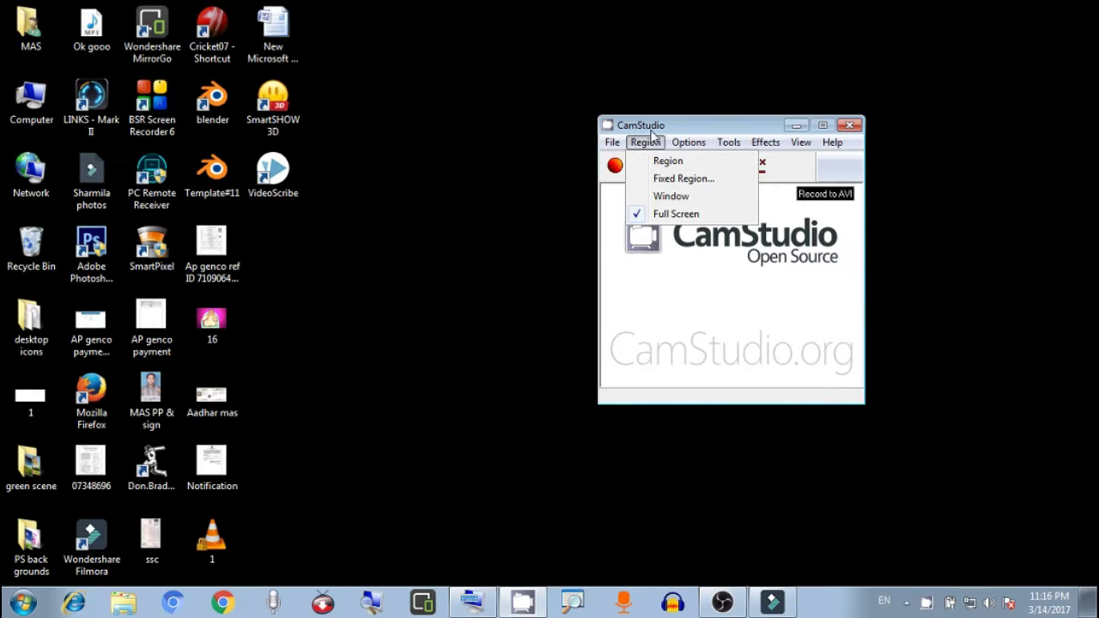
click(630, 155)
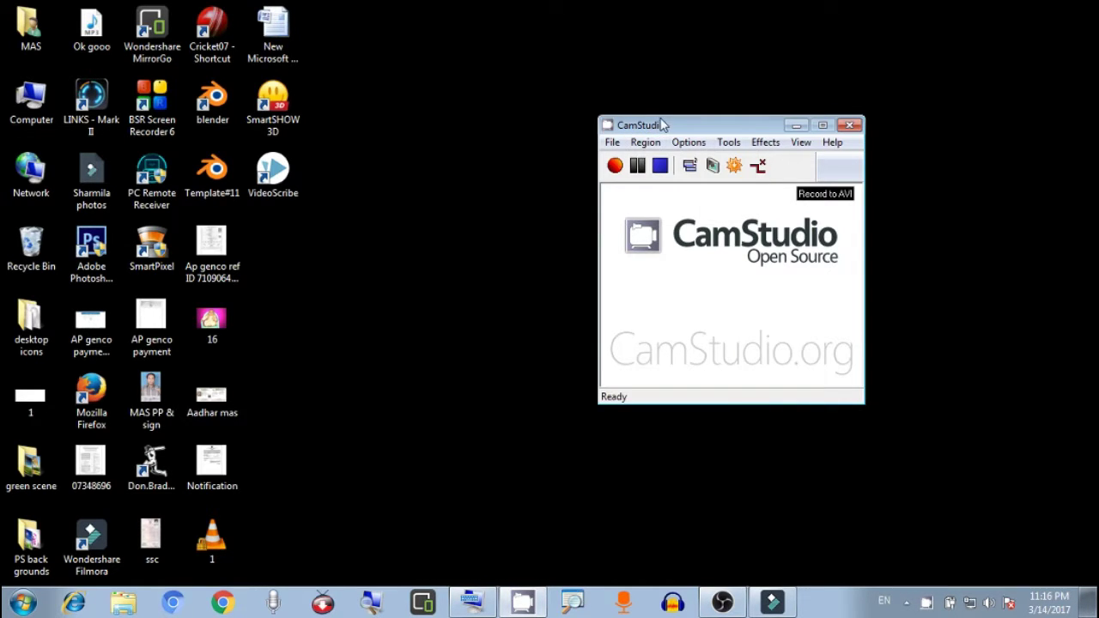
Start a full-screen recording in CamStudio, minimize its window, and refresh the desktop.
click(616, 165)
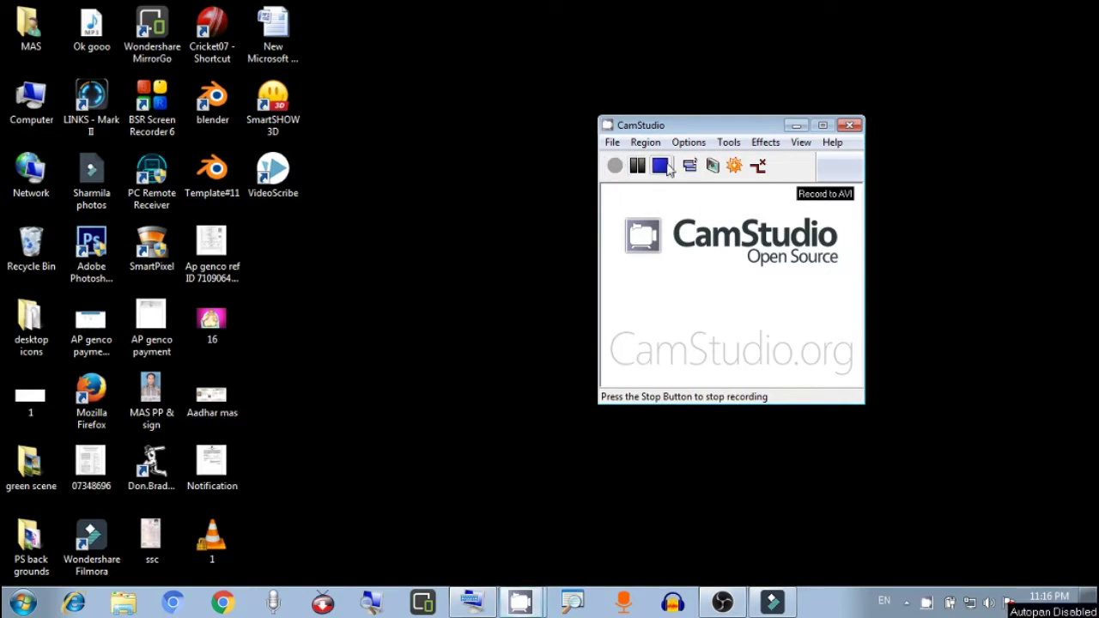
click(796, 125)
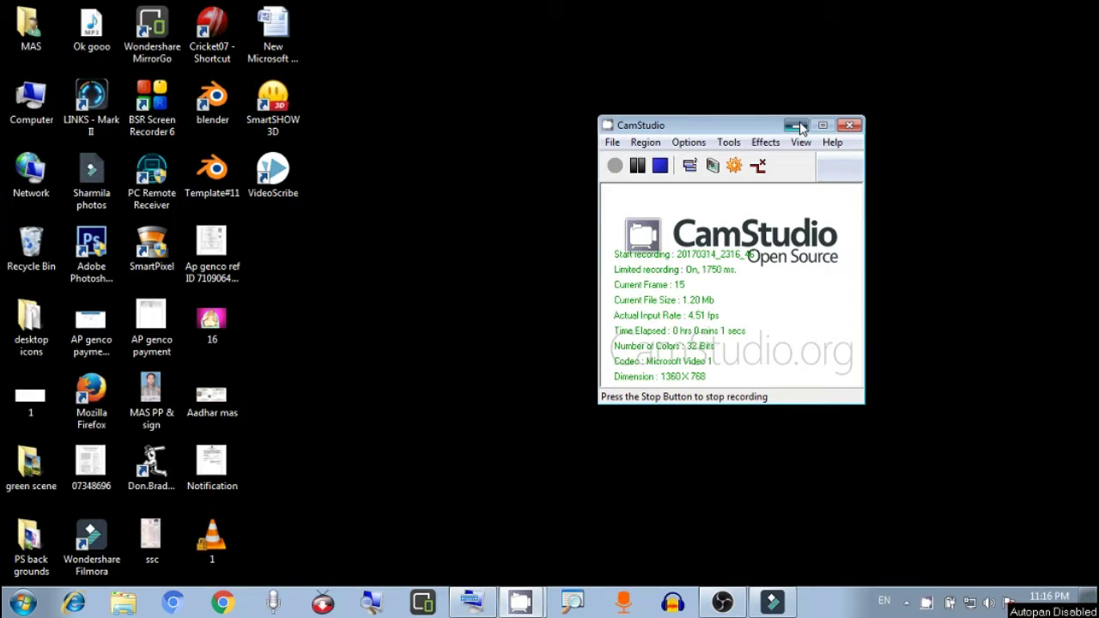
right_click(497, 116)
click(523, 160)
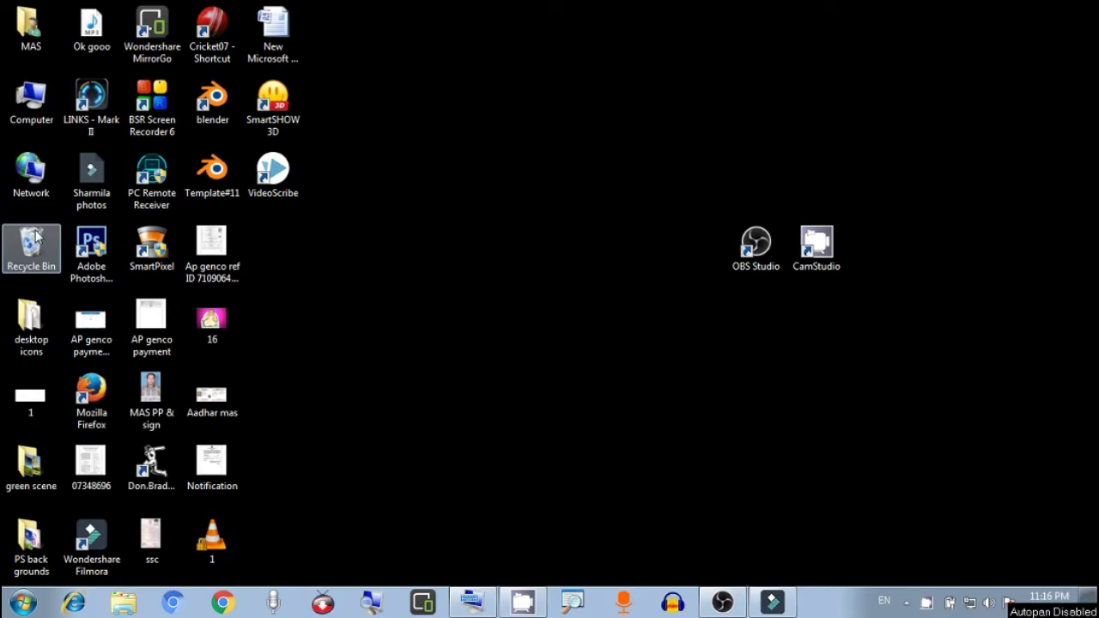
Browse Computer and Local Disk (F:) as sample activity for the recording, and close the Explorer window.
double_click(36, 108)
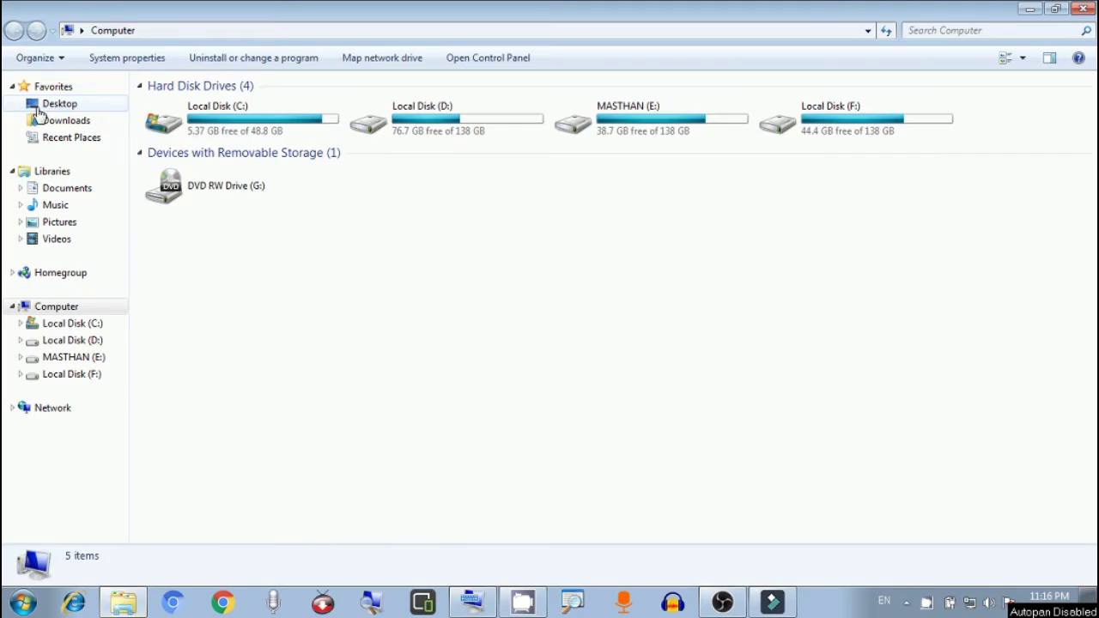
click(832, 117)
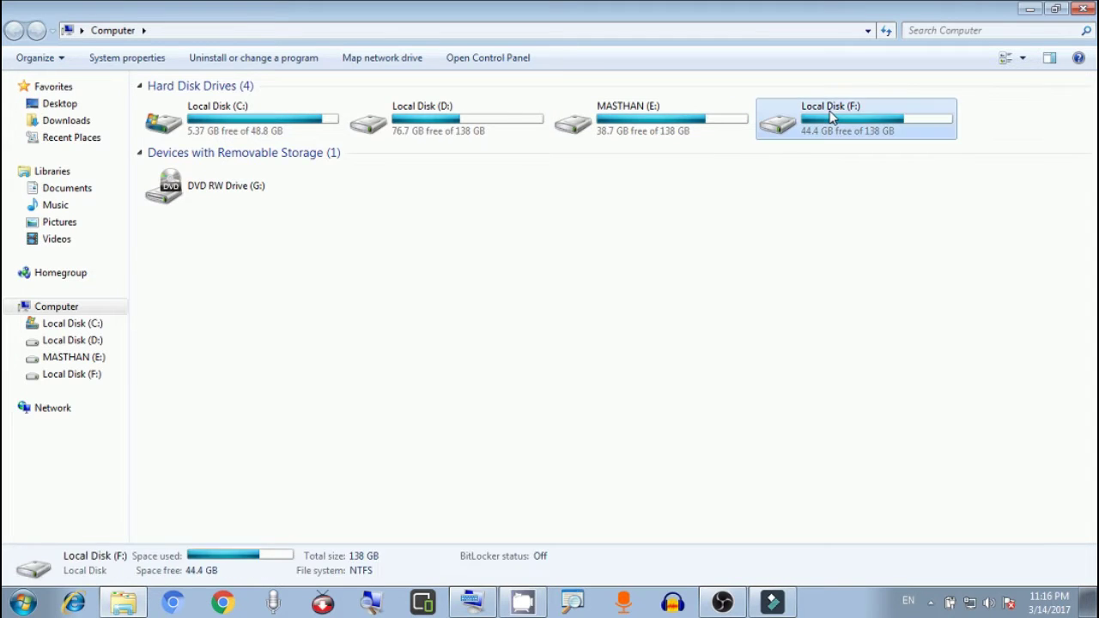
double_click(831, 116)
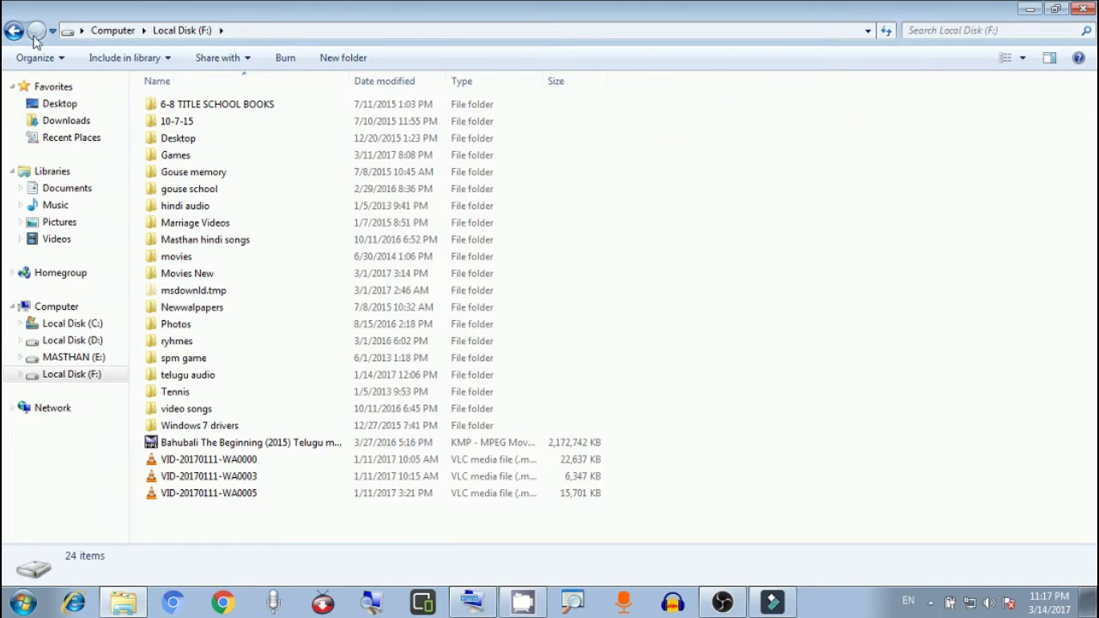
click(16, 32)
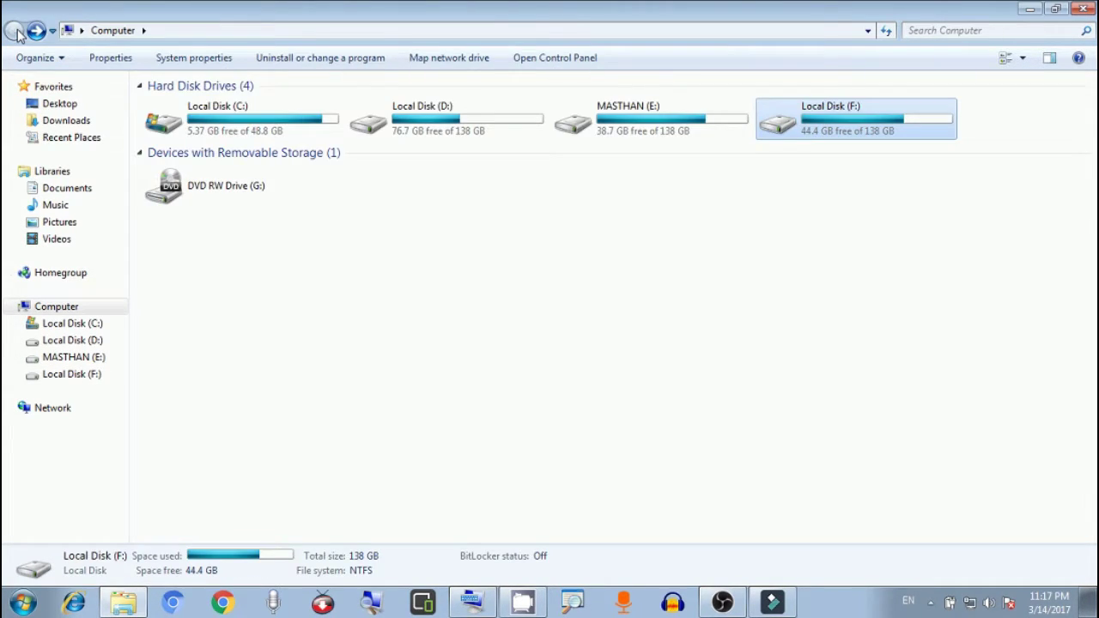
click(1084, 9)
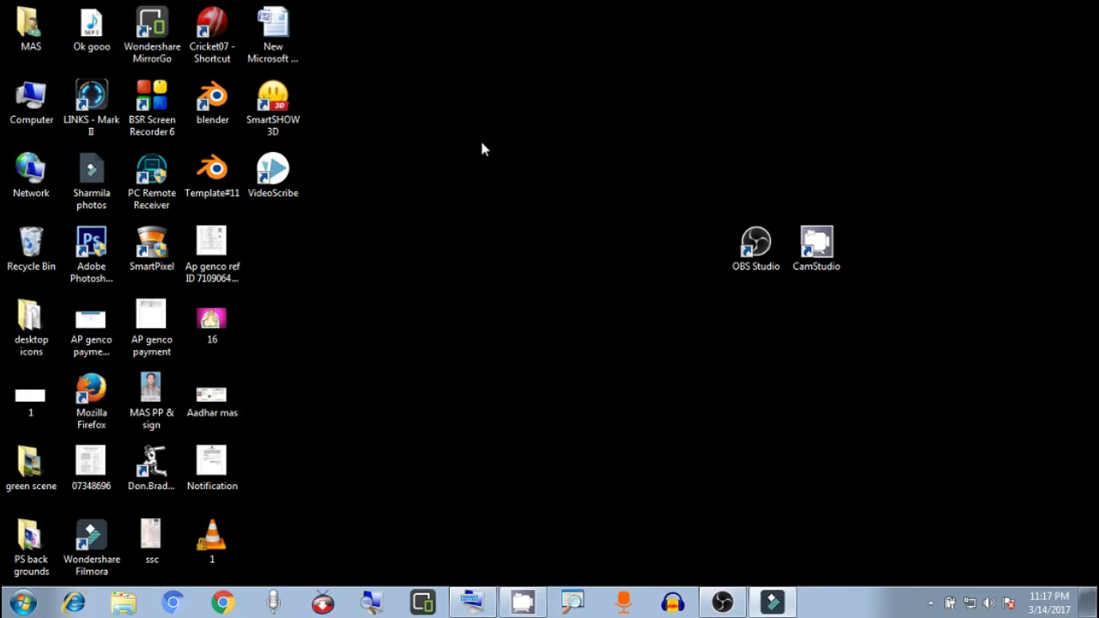
right_click(466, 159)
click(474, 164)
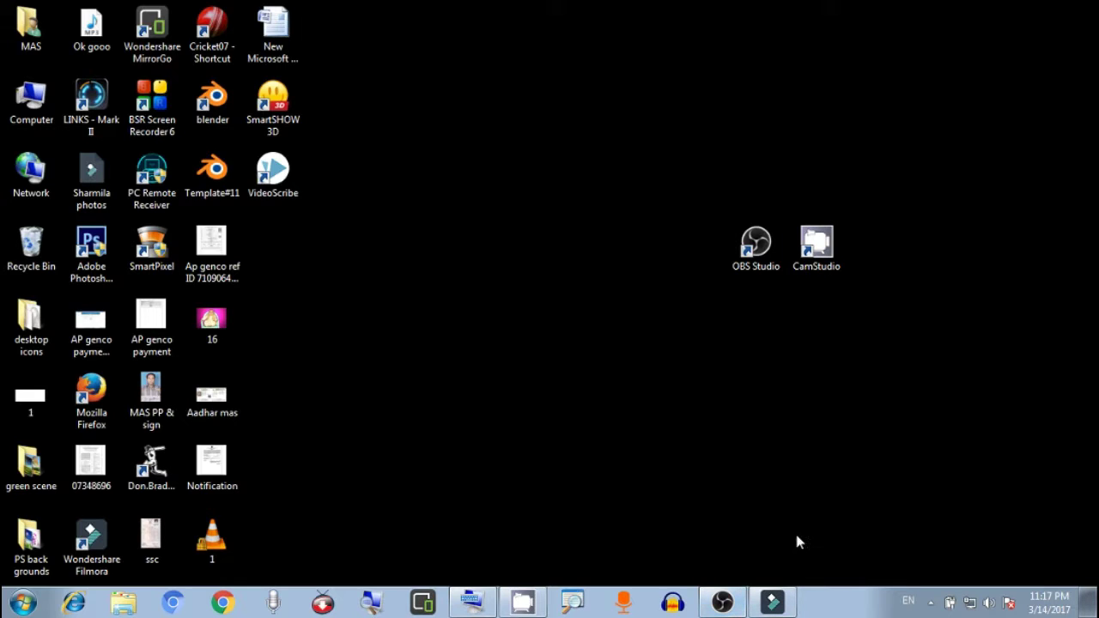
Restore the hidden CamStudio window and stop the recording.
click(931, 603)
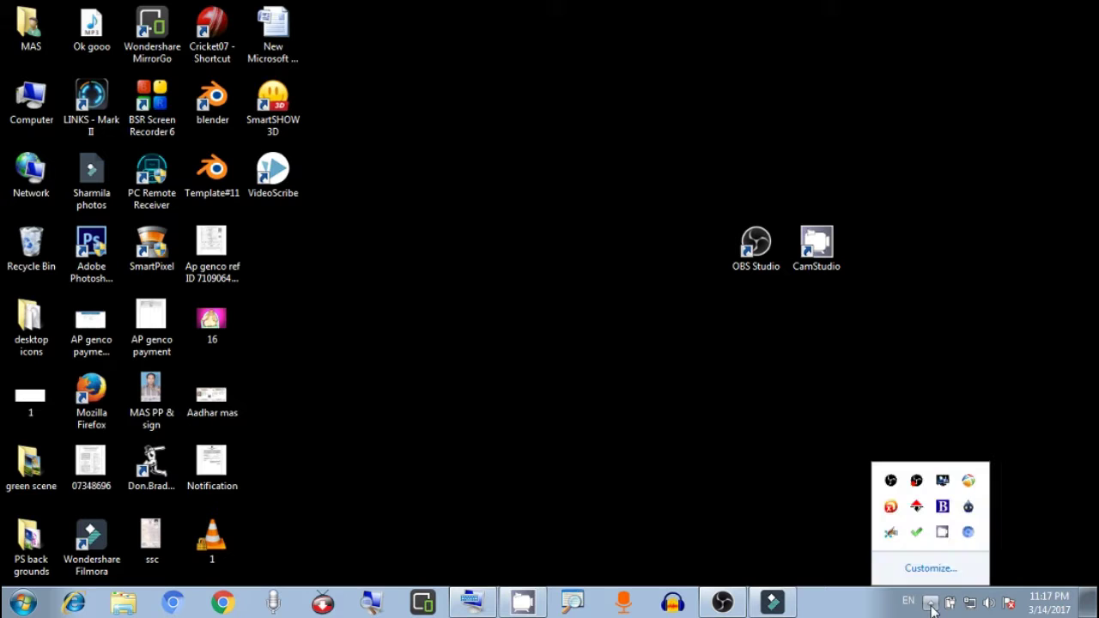
click(942, 533)
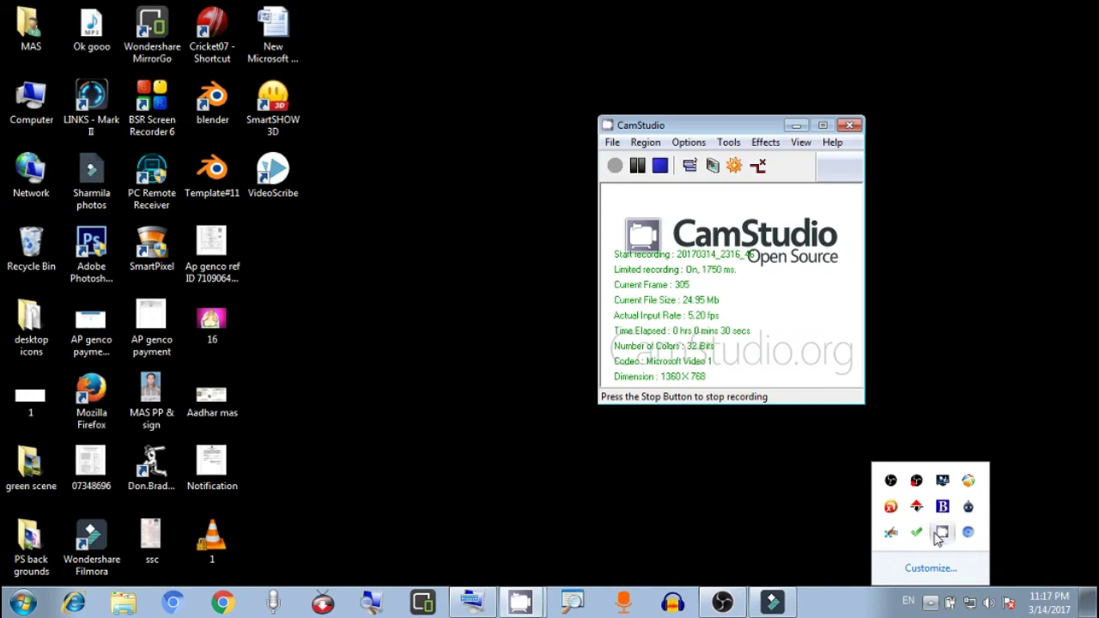
click(660, 166)
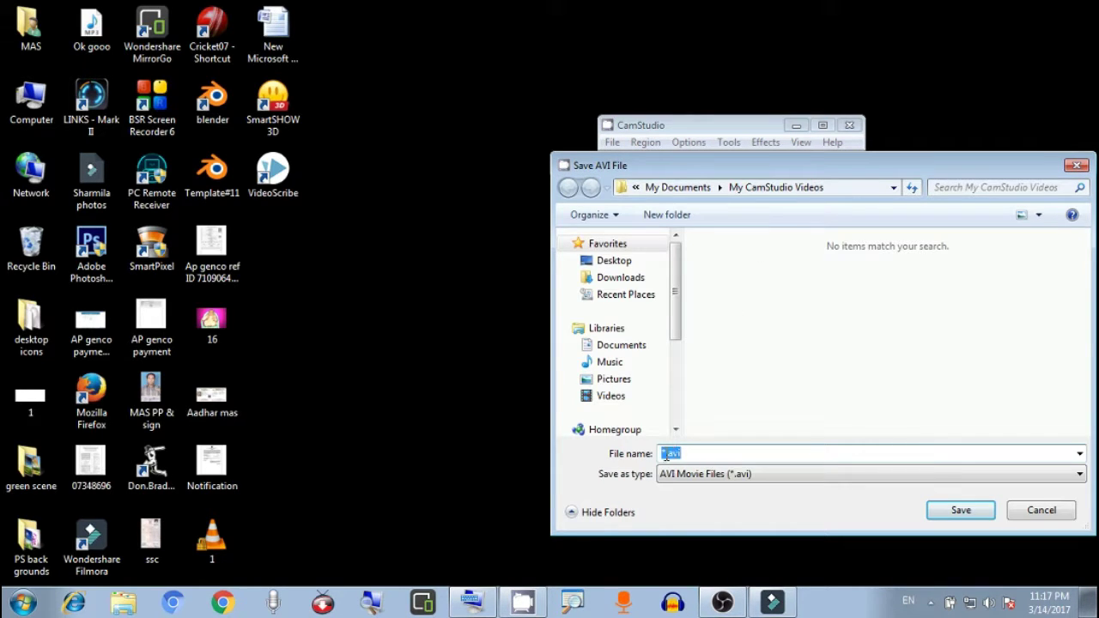
Try to save the recording on the Desktop as 2*.avi, and dismiss the save dialog.
click(661, 452)
text(2)
click(612, 260)
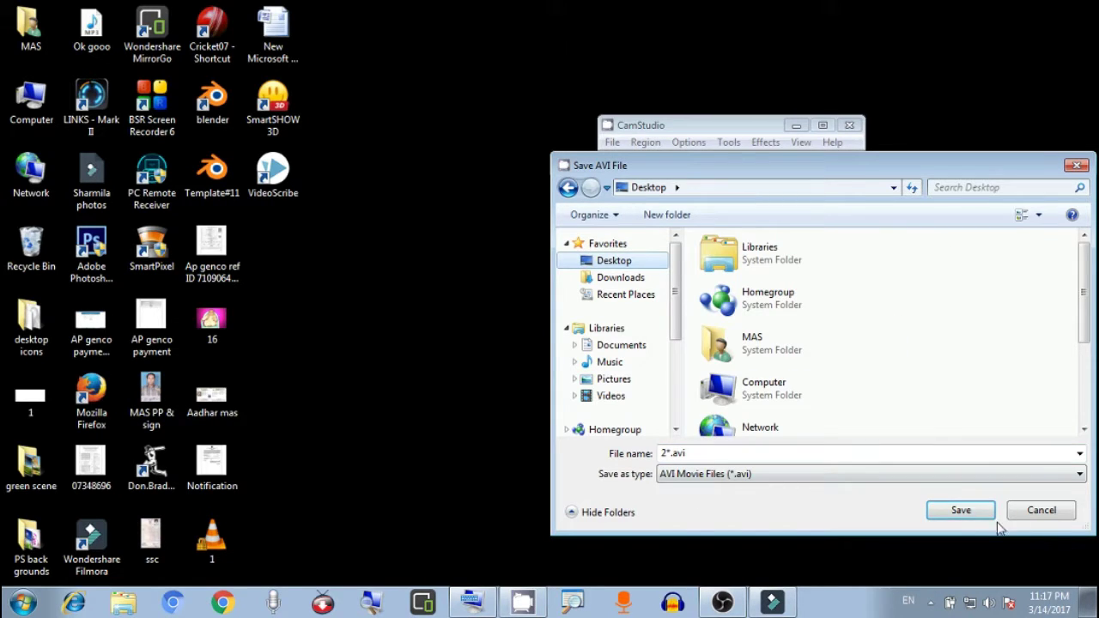
click(959, 510)
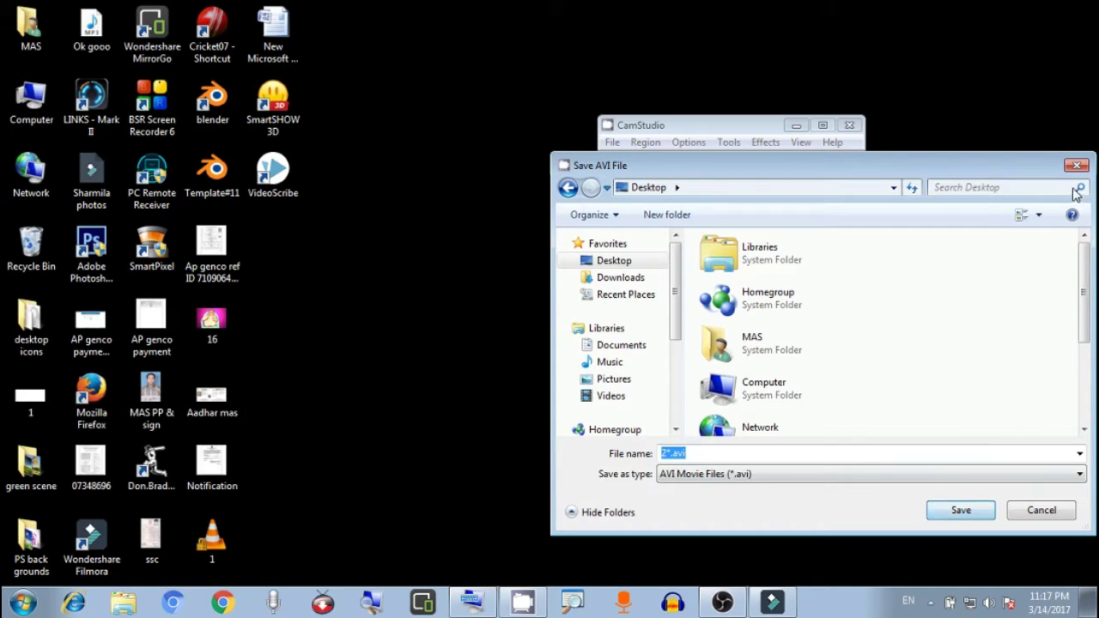
click(1076, 166)
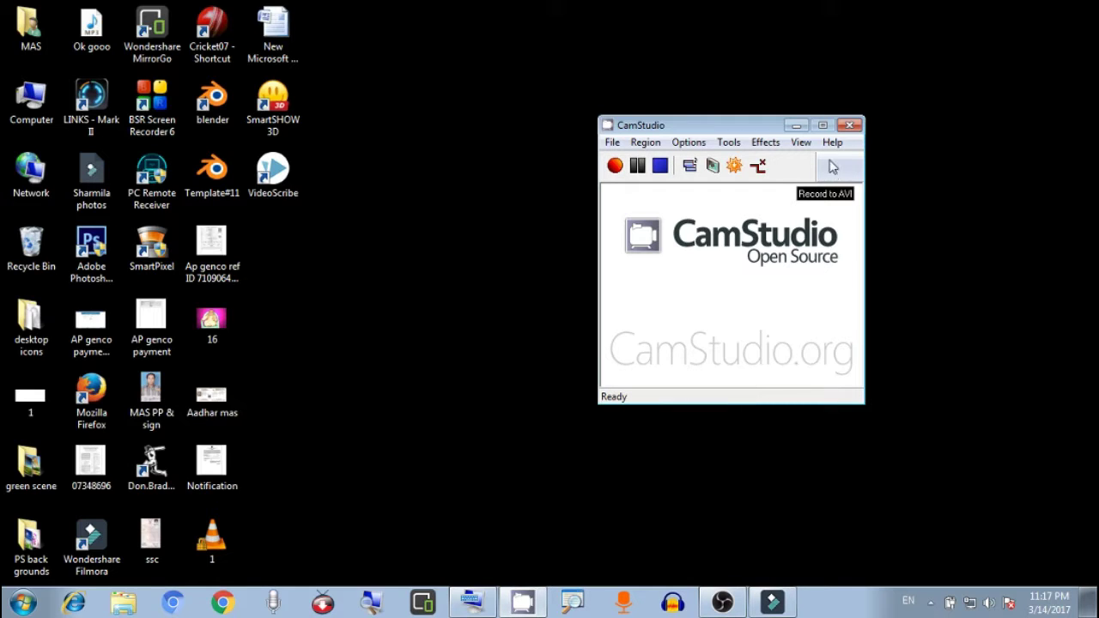
Close CamStudio and refresh the desktop several times.
click(847, 127)
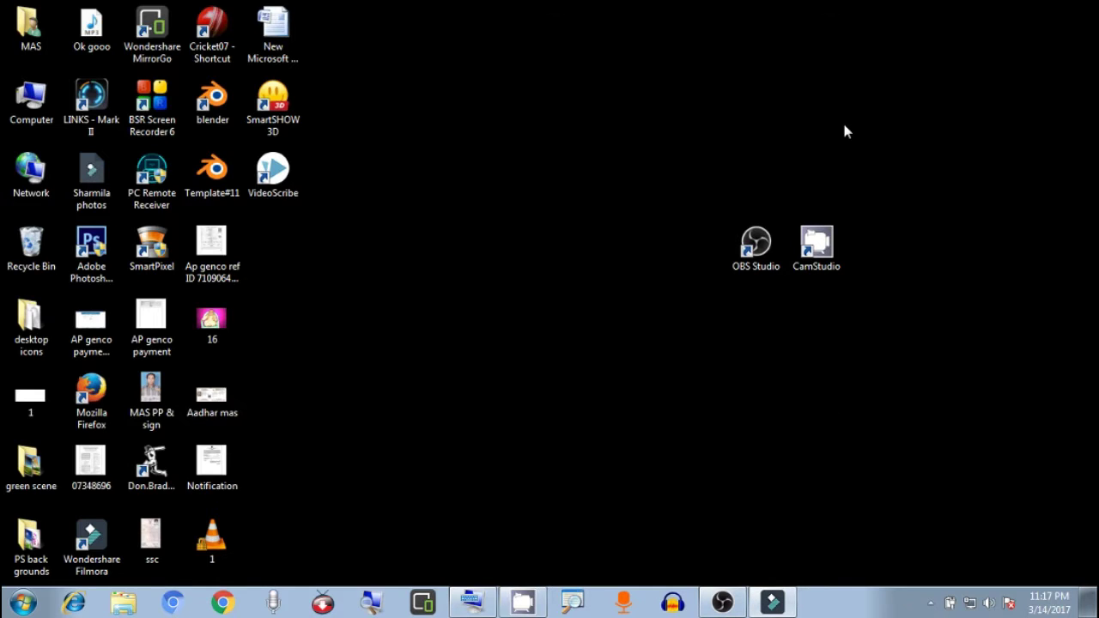
right_click(526, 113)
click(558, 157)
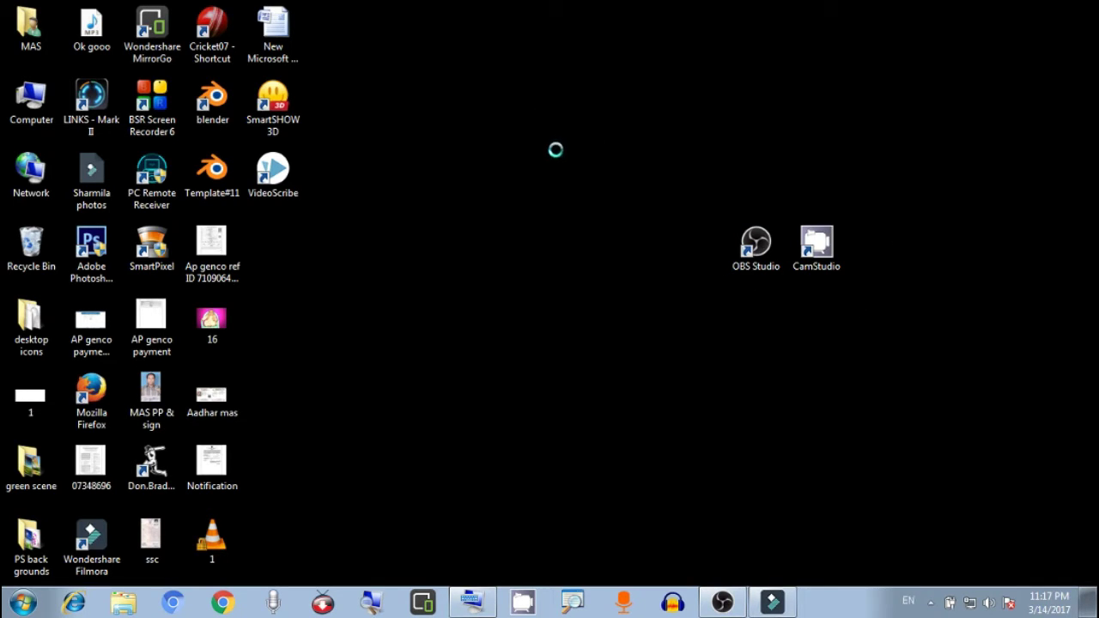
right_click(525, 112)
click(558, 157)
double_click(757, 248)
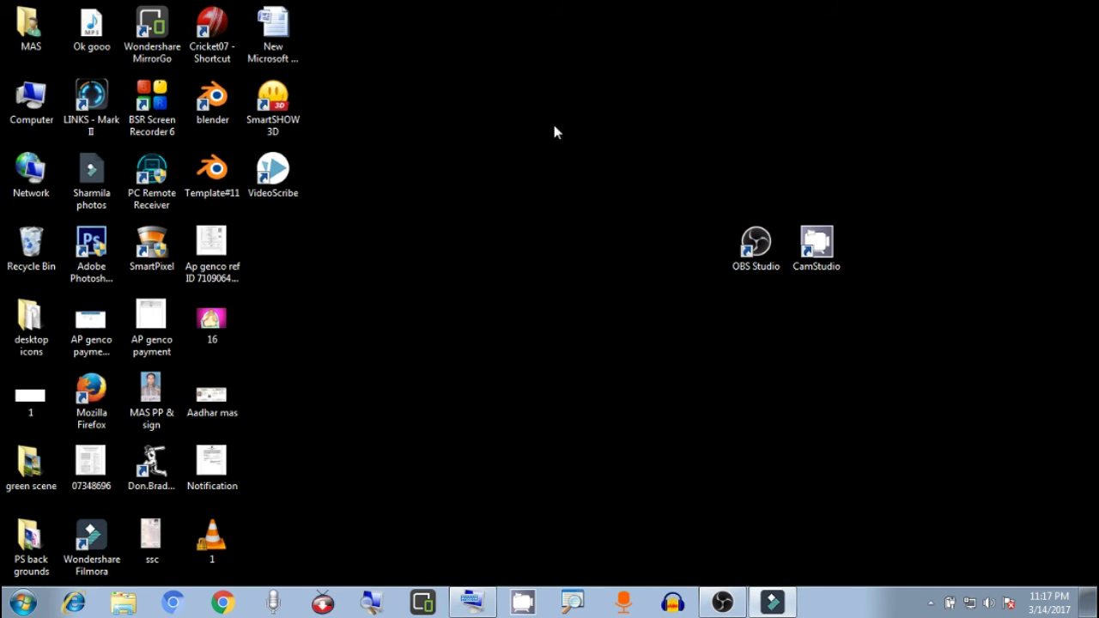
right_click(526, 112)
click(559, 158)
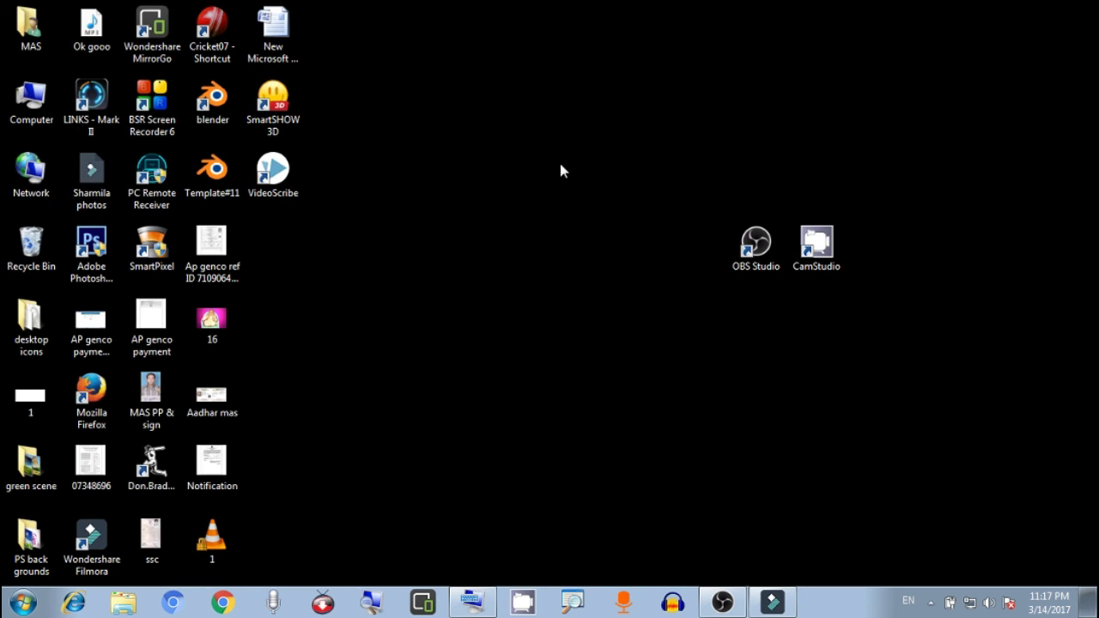